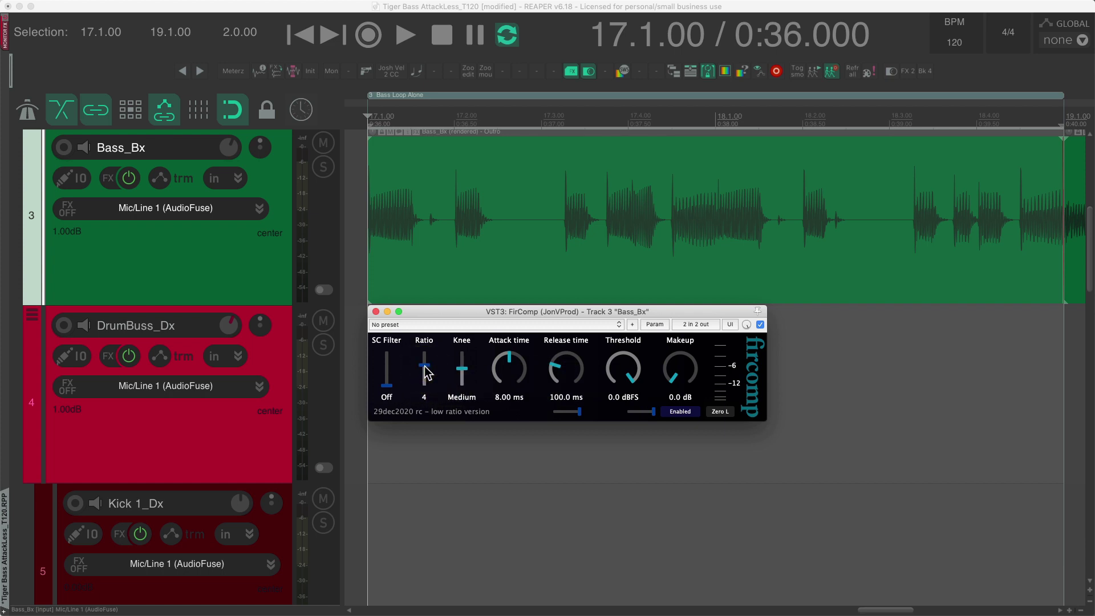
Step: Try out the compressor's ratio, knee and SC Filter settings, returning them to 4, Medium and Off
{"action": "left_click_drag", "start_coordinate": [430, 386], "coordinate": [433, 360]}
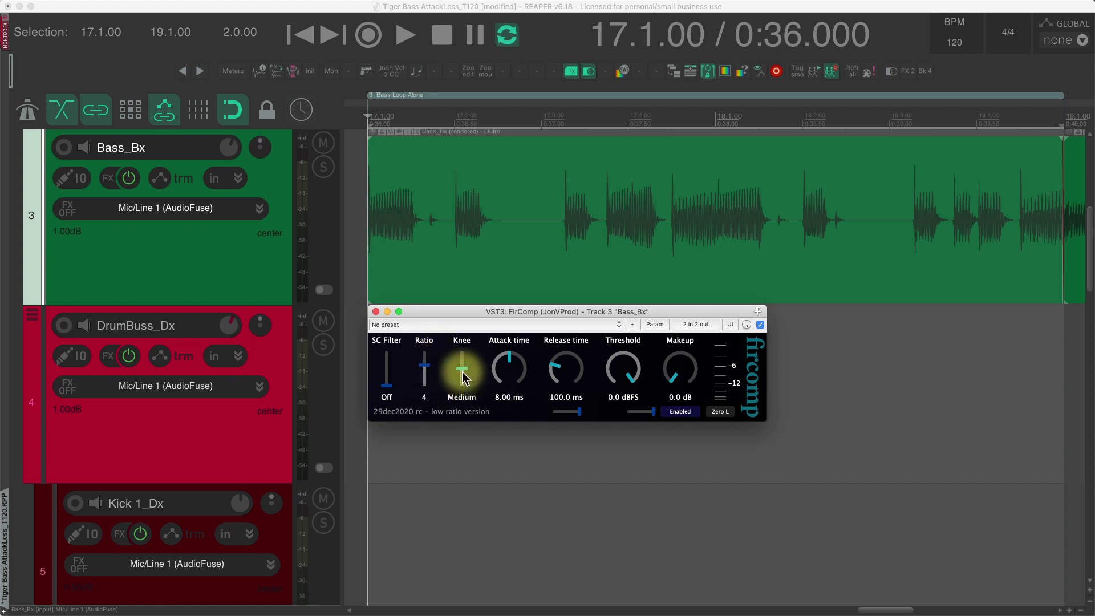
{"action": "left_click_drag", "start_coordinate": [469, 376], "coordinate": [471, 393]}
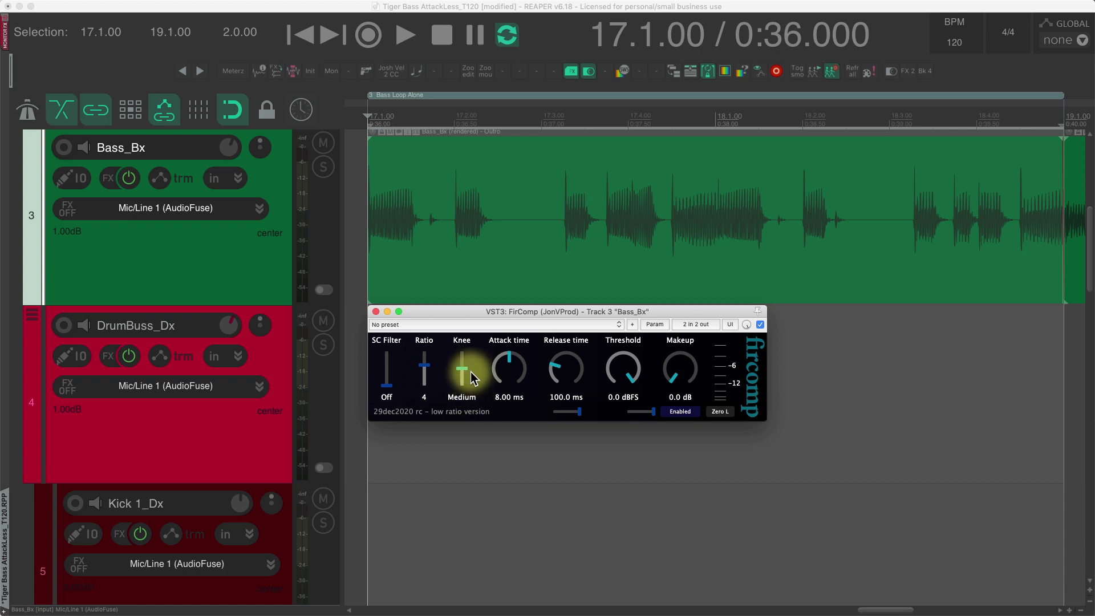
{"action": "left_click_drag", "start_coordinate": [471, 374], "coordinate": [470, 366]}
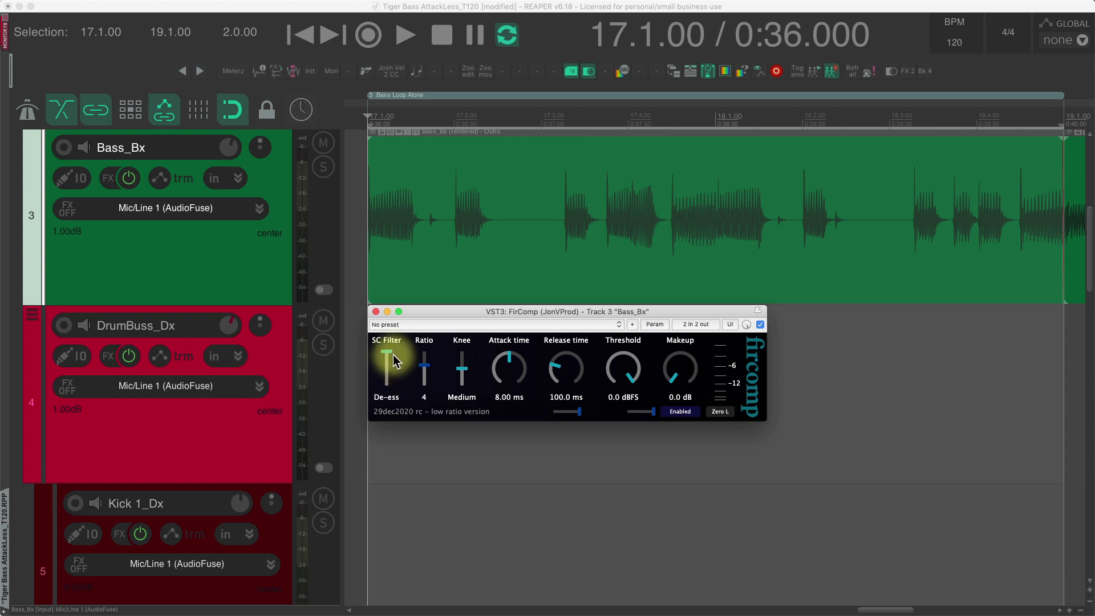
{"action": "left_click_drag", "start_coordinate": [393, 361], "coordinate": [393, 396]}
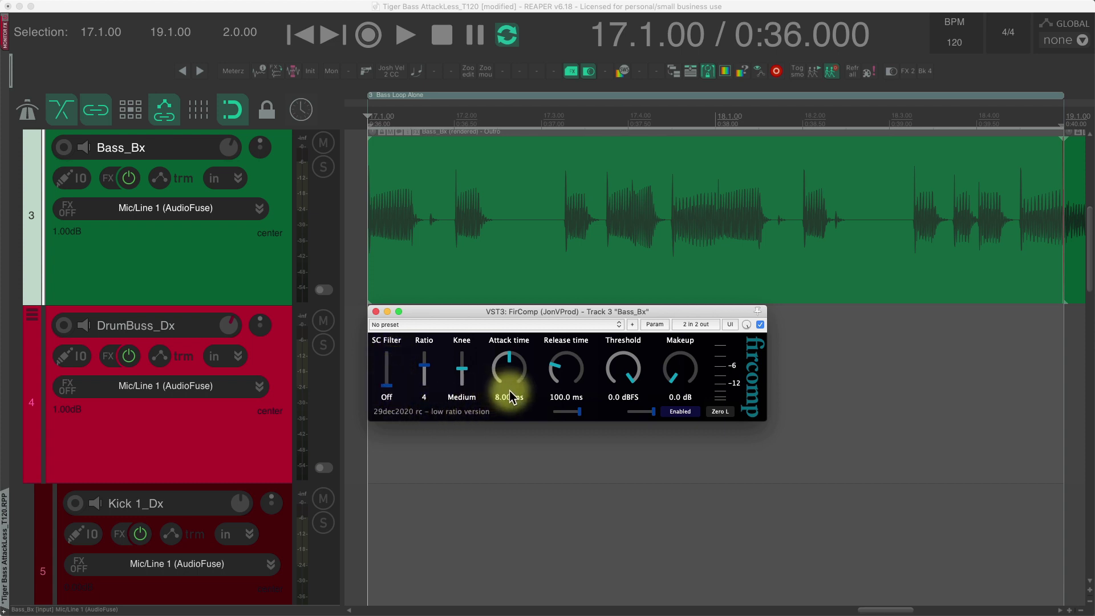
Step: Try an attack time of 10.01 ms and a release time of 112.3 ms on the compressor
{"action": "scroll", "coordinate": [507, 365], "scroll_direction": "down", "scroll_amount": 5}
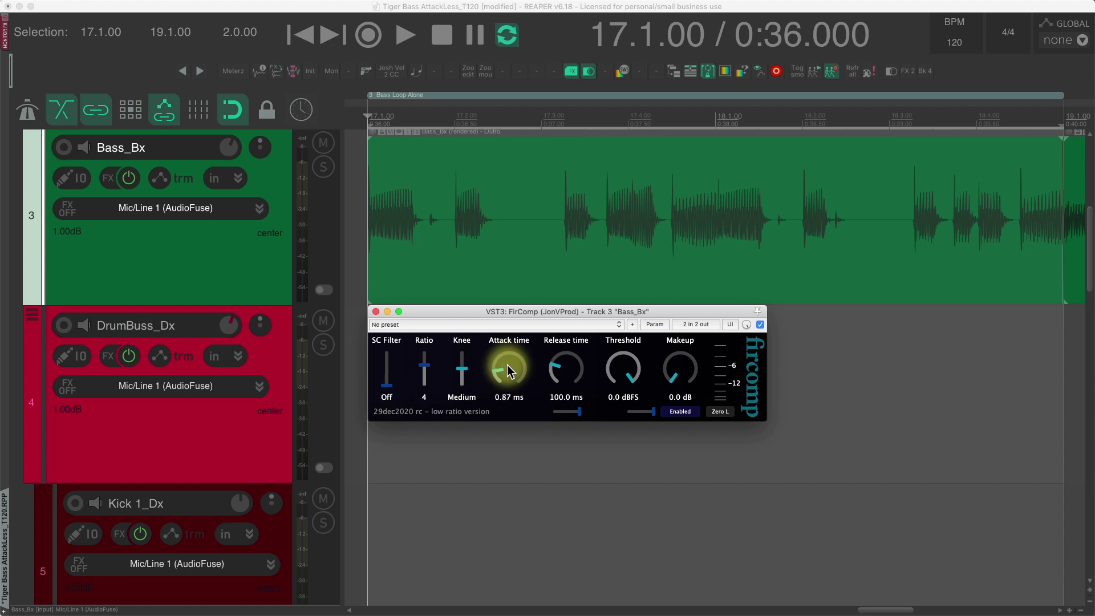
{"action": "scroll", "coordinate": [508, 365], "scroll_direction": "up", "scroll_amount": 1}
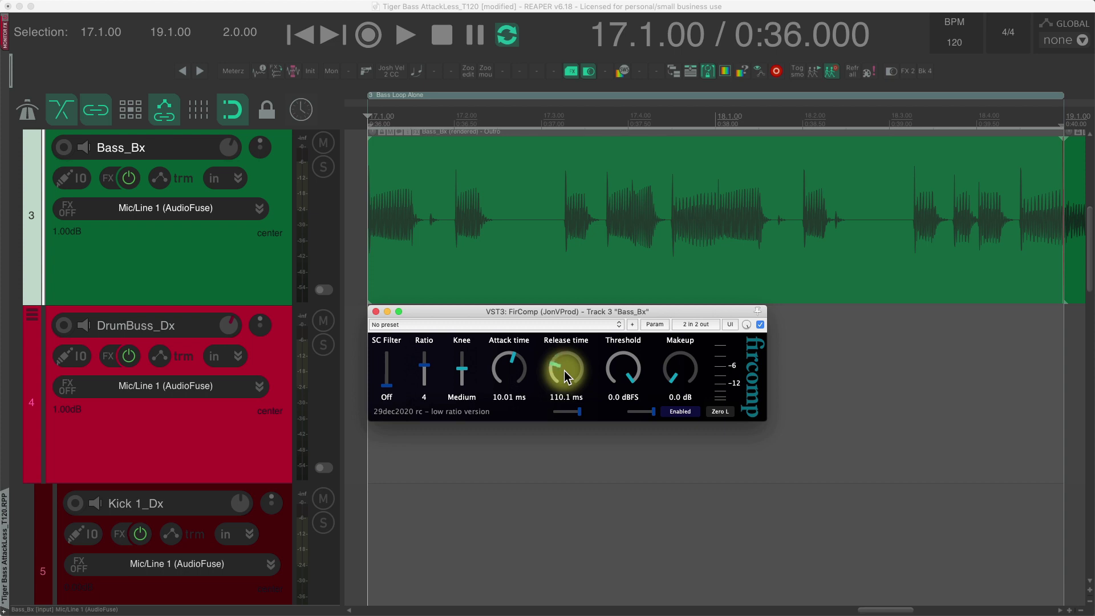
{"action": "left_click_drag", "start_coordinate": [576, 410], "coordinate": [560, 411]}
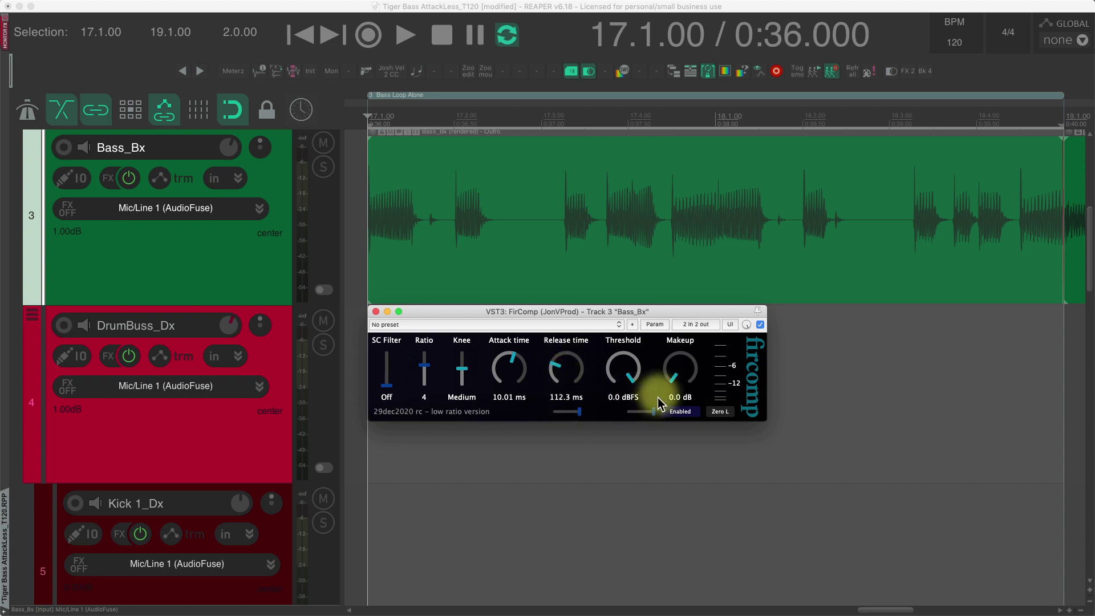
{"action": "mouse_move", "coordinate": [652, 411]}
{"action": "left_mouse_down"}
{"action": "mouse_move", "coordinate": [628, 412]}
{"action": "mouse_move", "coordinate": [652, 412]}
{"action": "left_mouse_up"}
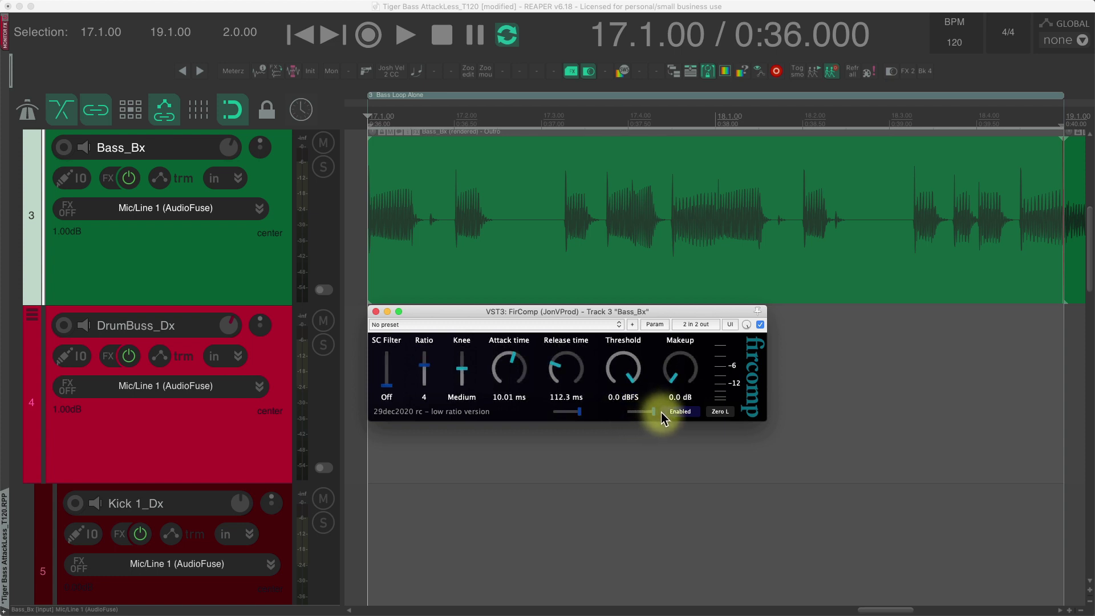
Step: Bypass and re-enable the compressor, and reset its controls to the default settings
{"action": "left_click", "coordinate": [681, 412]}
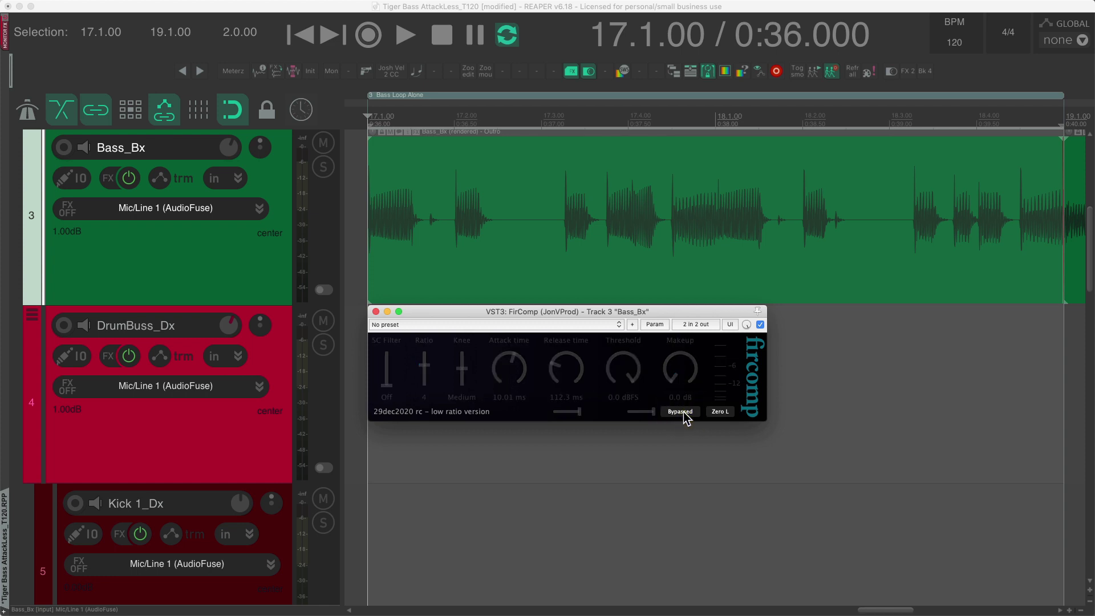
{"action": "left_click", "coordinate": [682, 413]}
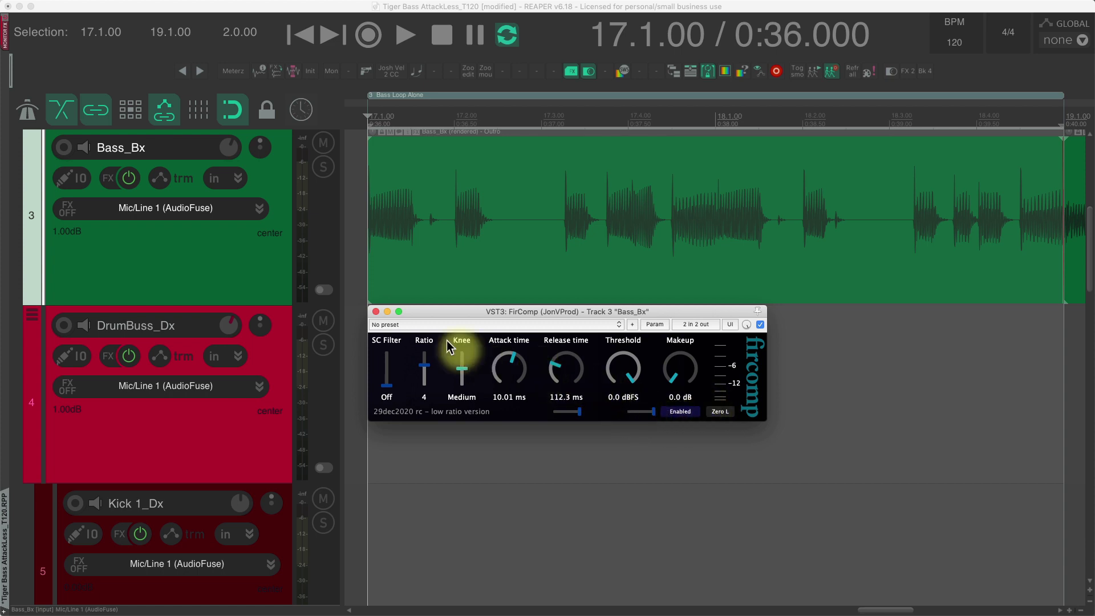
{"action": "left_click", "coordinate": [434, 324]}
{"action": "left_click", "coordinate": [435, 316]}
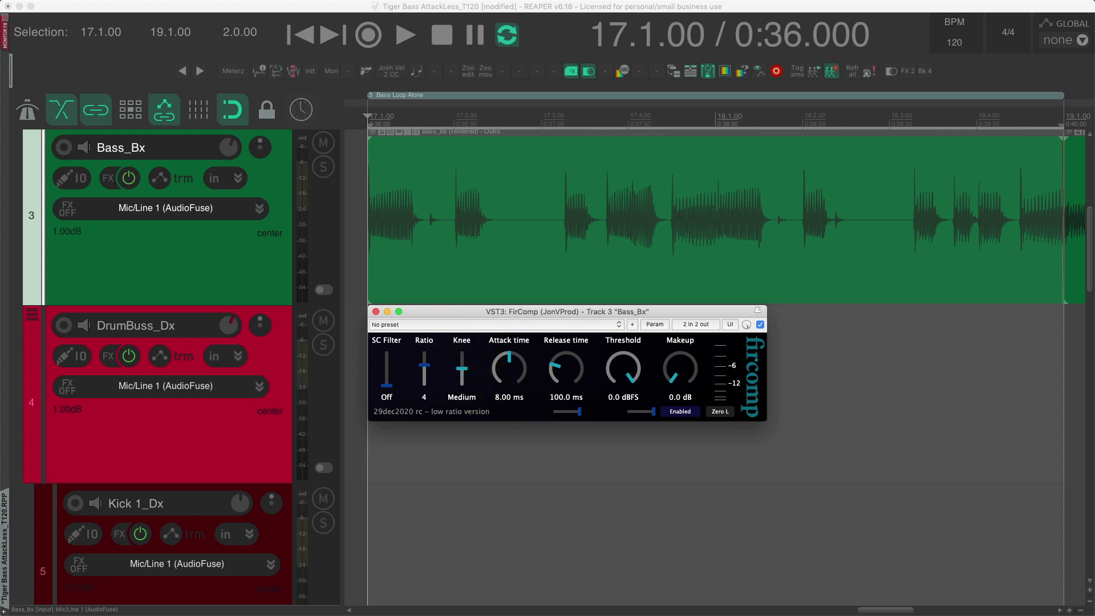
Step: Play the bass loop with the compressor bypassed, and re-enable it during playback
{"action": "left_click", "coordinate": [681, 412]}
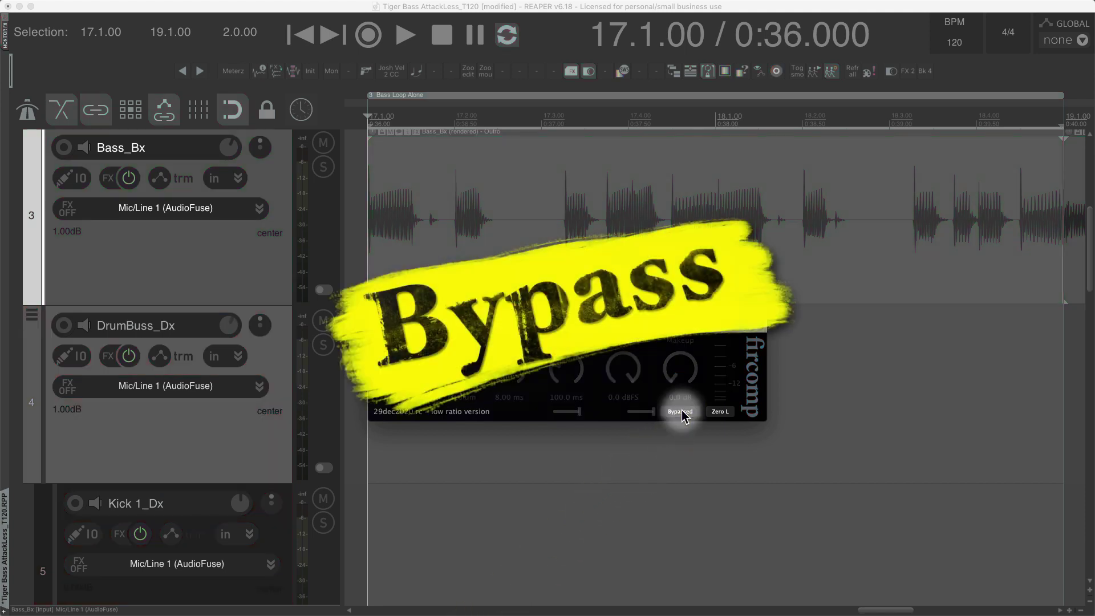
{"action": "key", "text": "space"}
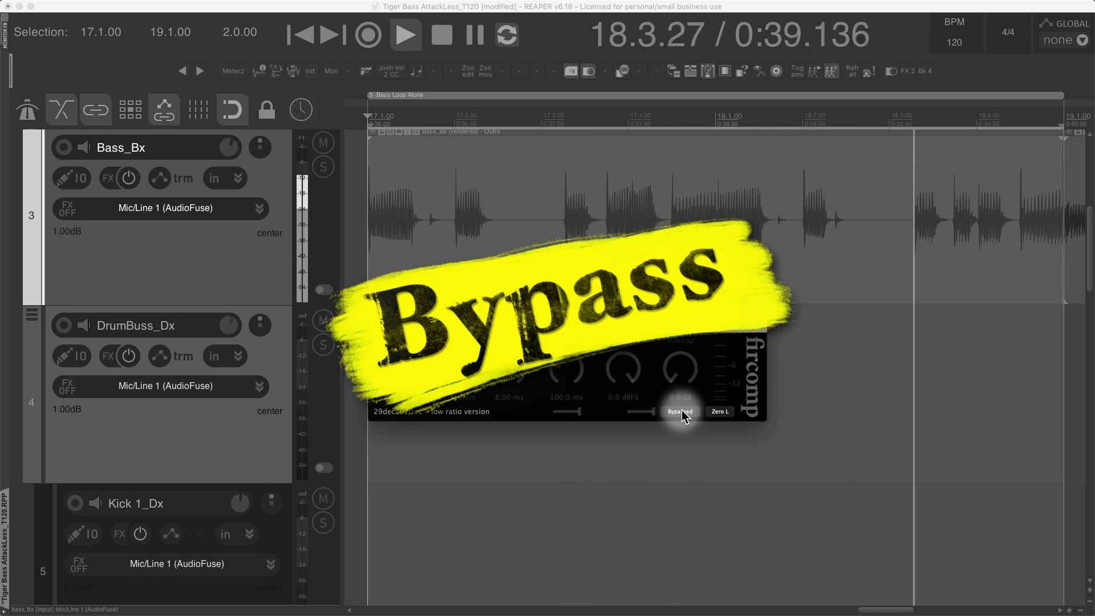
{"action": "left_click", "coordinate": [681, 411]}
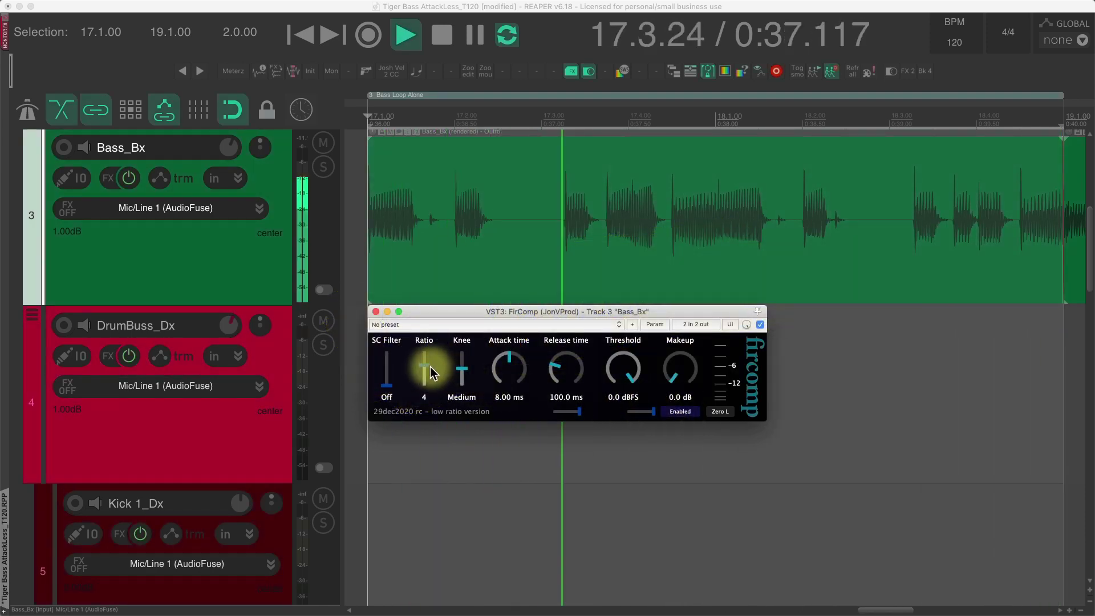
Step: Set ratio 10, Soft knee, 0.00 ms attack, 53.5 ms release and -21.2 dBFS threshold, and compare the result with bypass
{"action": "left_click_drag", "start_coordinate": [425, 372], "coordinate": [463, 412]}
{"action": "left_click_drag", "start_coordinate": [513, 373], "coordinate": [568, 376]}
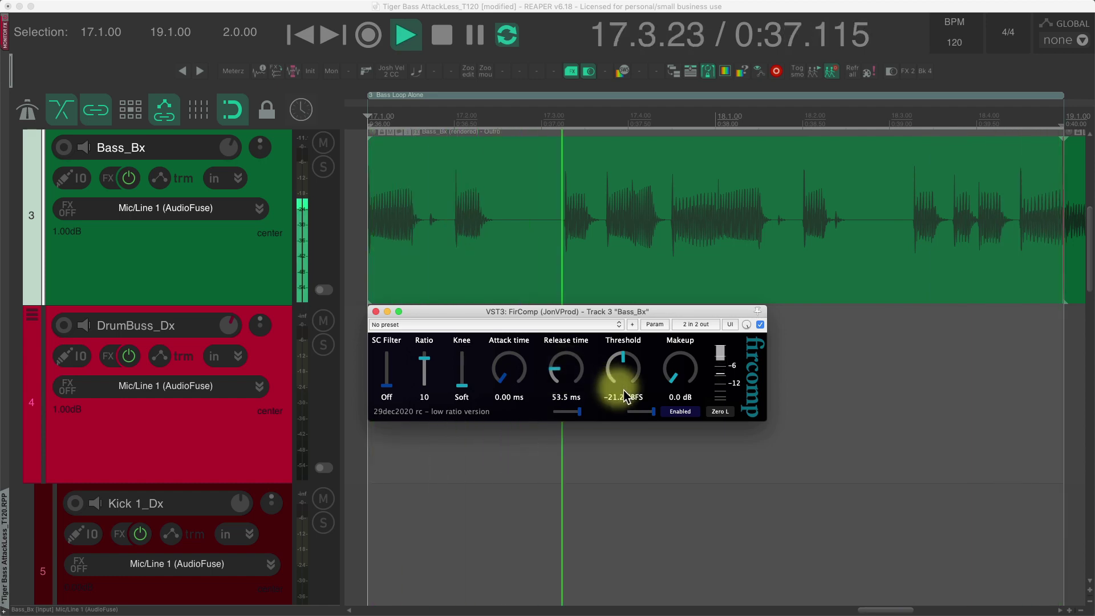
{"action": "left_click", "coordinate": [681, 412]}
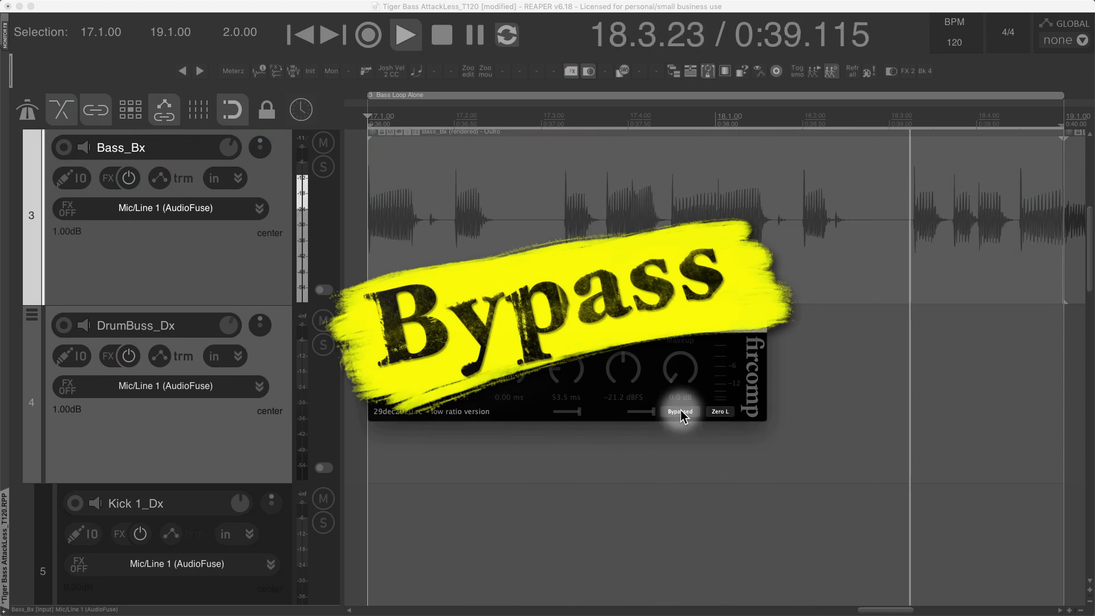
{"action": "left_click", "coordinate": [681, 413]}
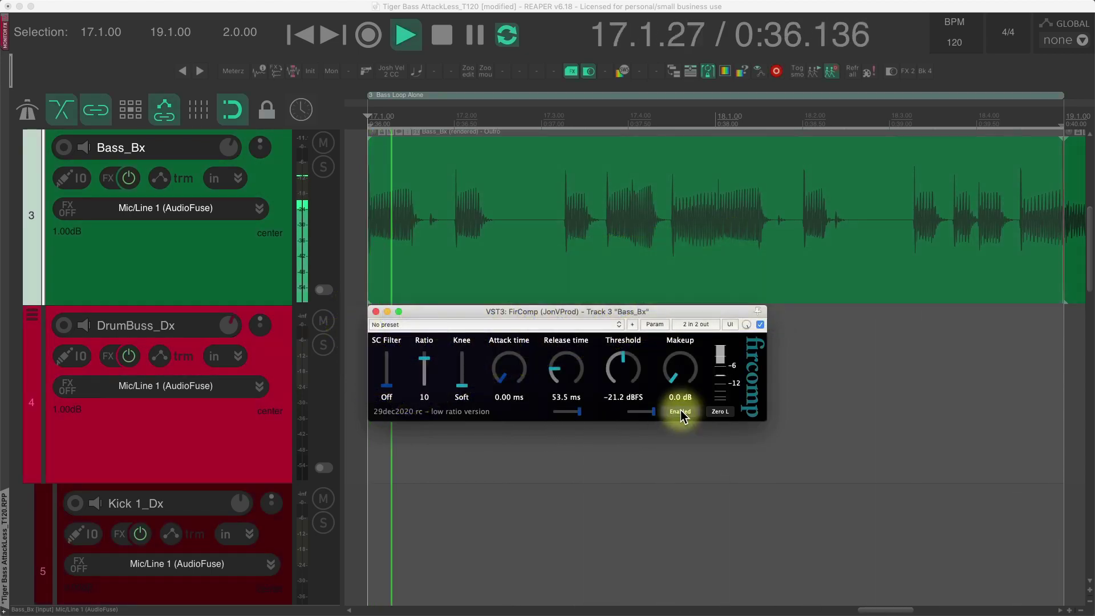
Step: Switch the compressor from Zero L to FIR LA mode and compare it with the bypassed bass
{"action": "left_click", "coordinate": [719, 412]}
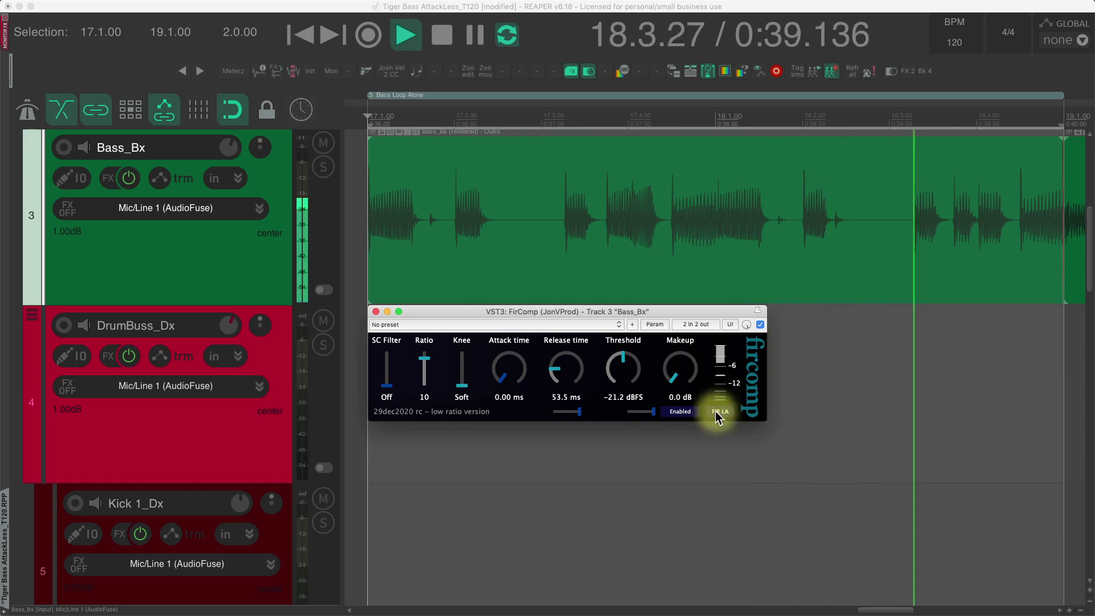
{"action": "left_click", "coordinate": [681, 412]}
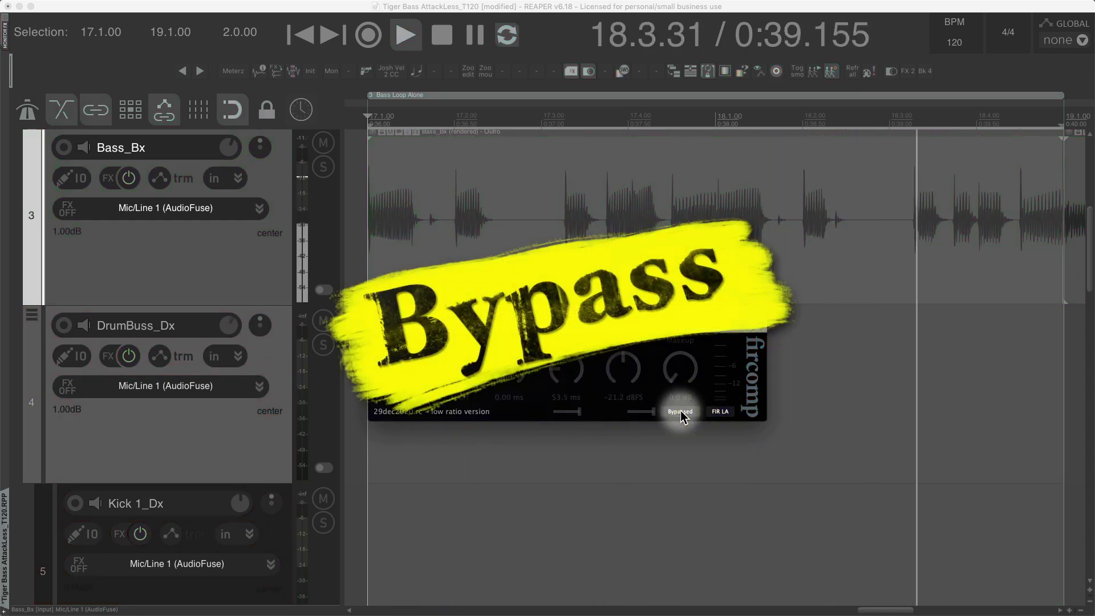
{"action": "left_click", "coordinate": [681, 413]}
Step: Raise the makeup gain to 5.1 dB and repeatedly compare the bass with bypass before stopping playback
{"action": "left_click_drag", "start_coordinate": [679, 392], "coordinate": [675, 378]}
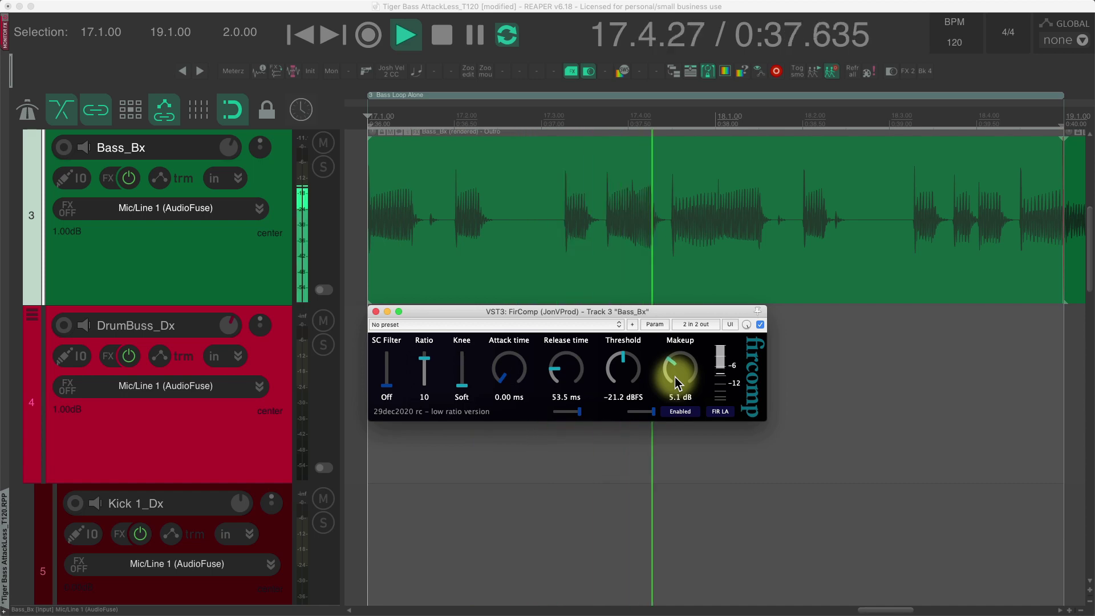
{"action": "left_click", "coordinate": [679, 412]}
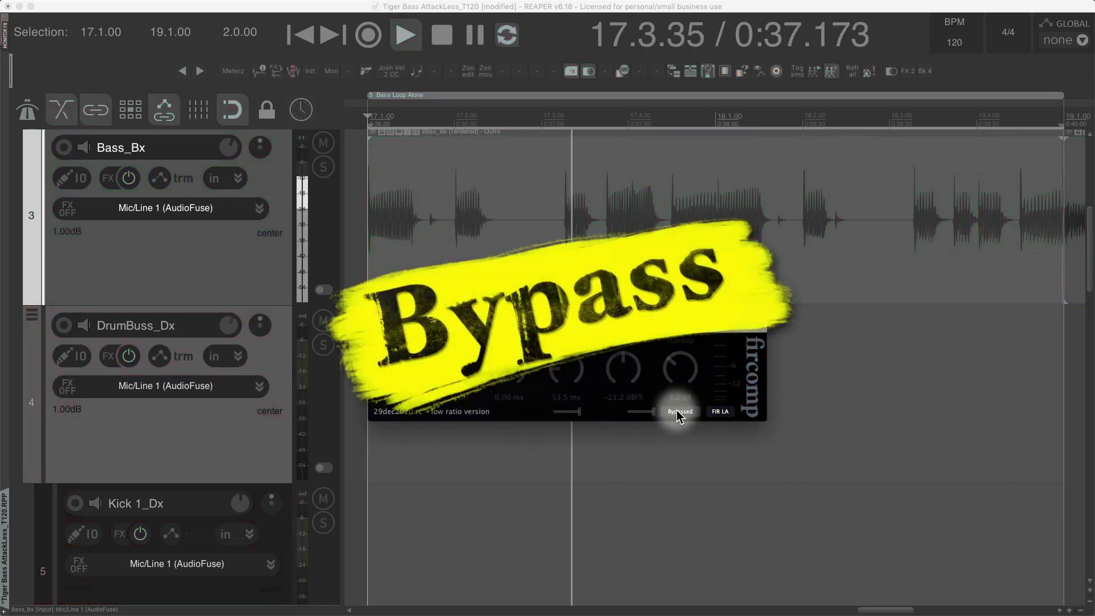
{"action": "left_click", "coordinate": [679, 411]}
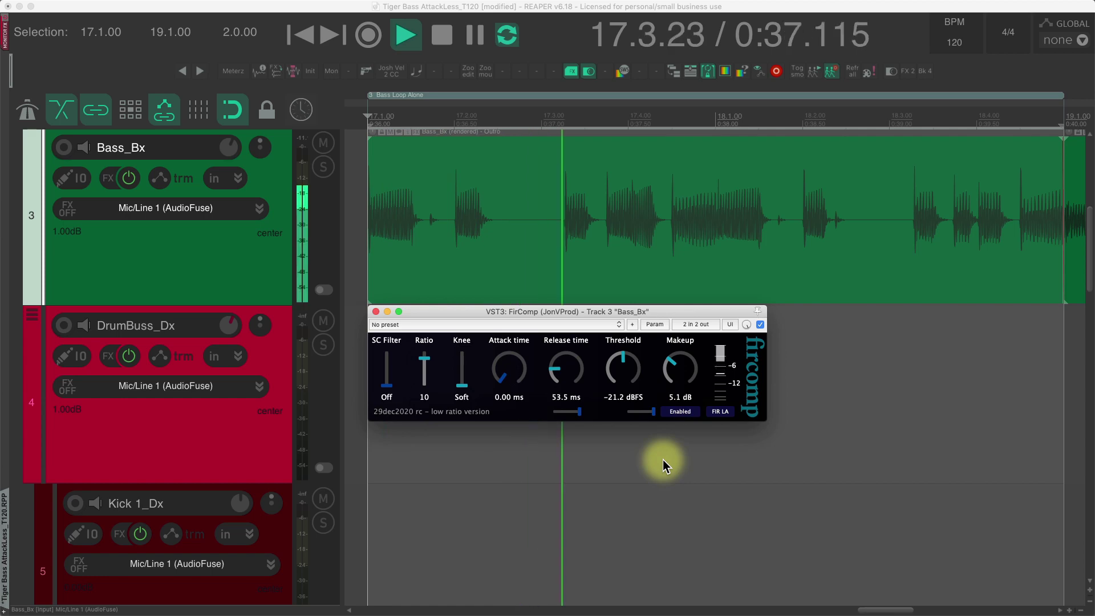
{"action": "left_click", "coordinate": [679, 412]}
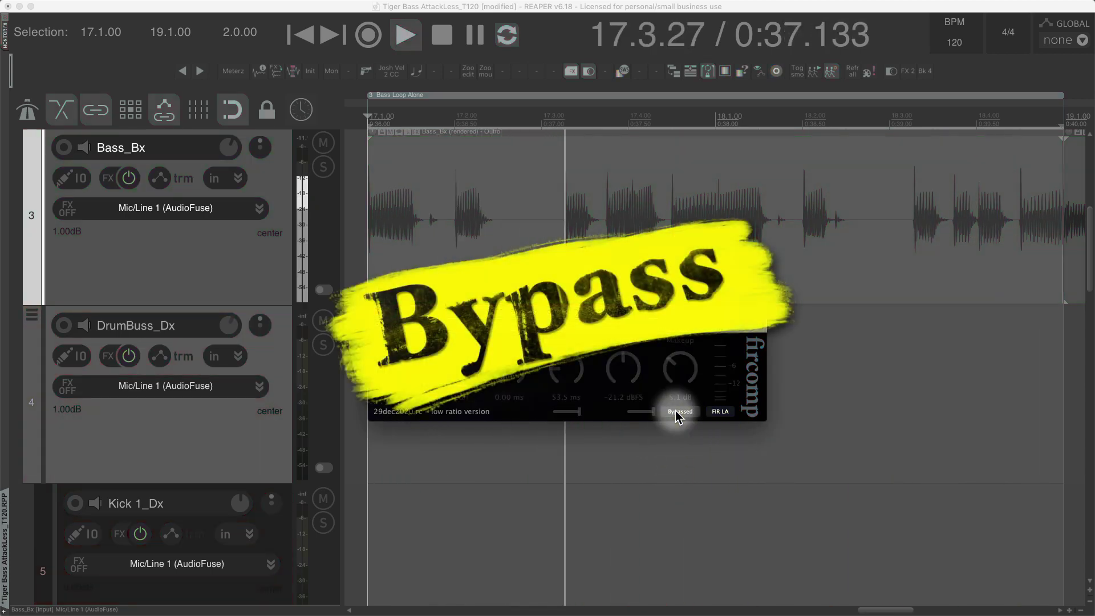
{"action": "left_click", "coordinate": [679, 413]}
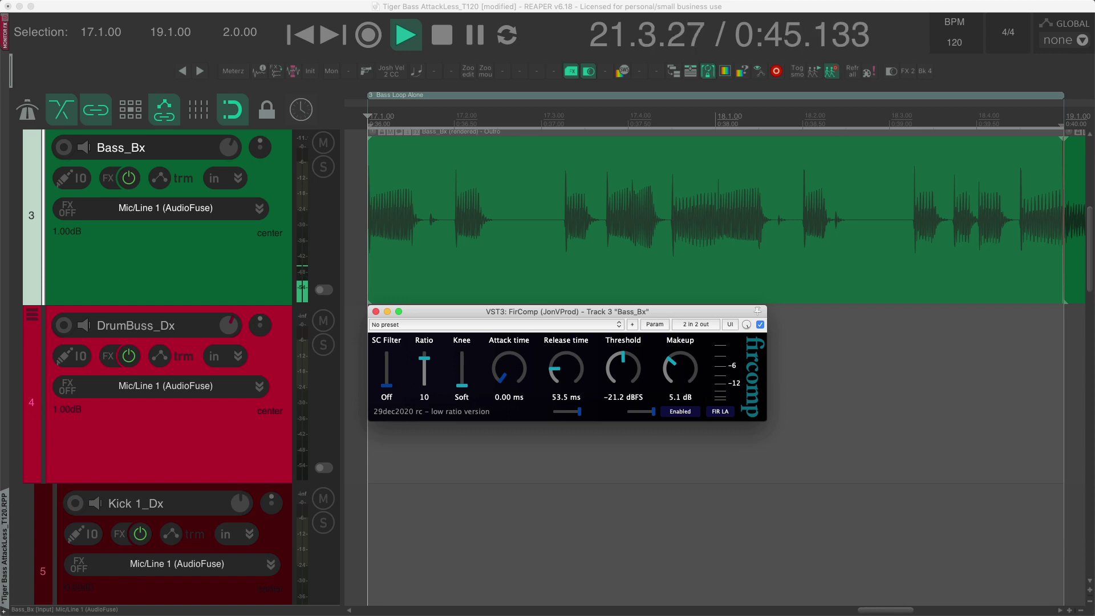
{"action": "key", "text": "space"}
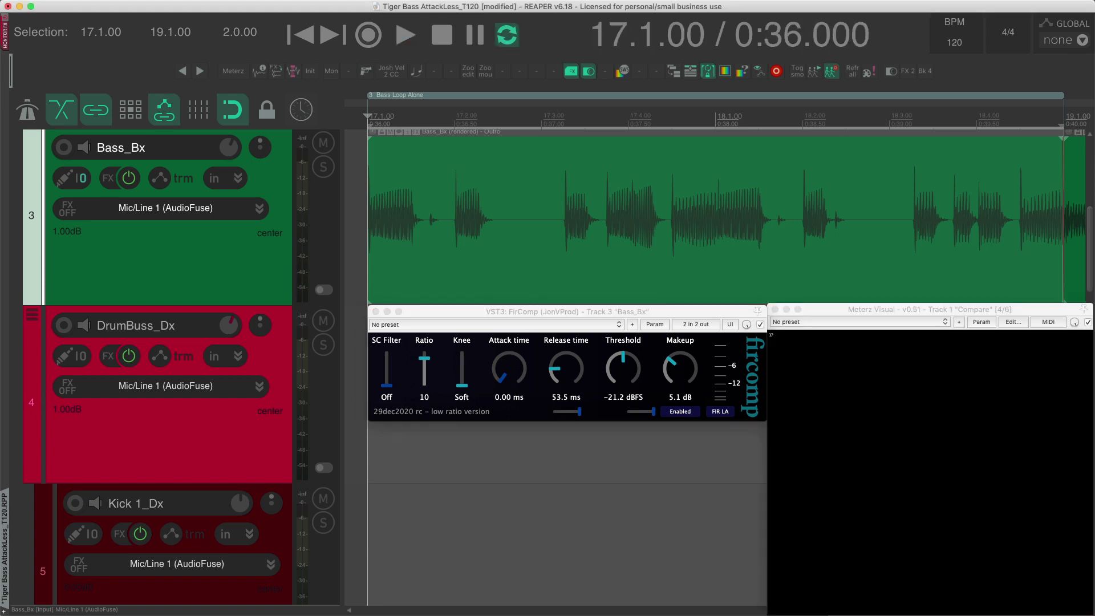
Step: Raise the makeup gain to 8.0 dB while the loop plays beside the Meterz Visual meter, and compare with bypass
{"action": "key", "text": "space"}
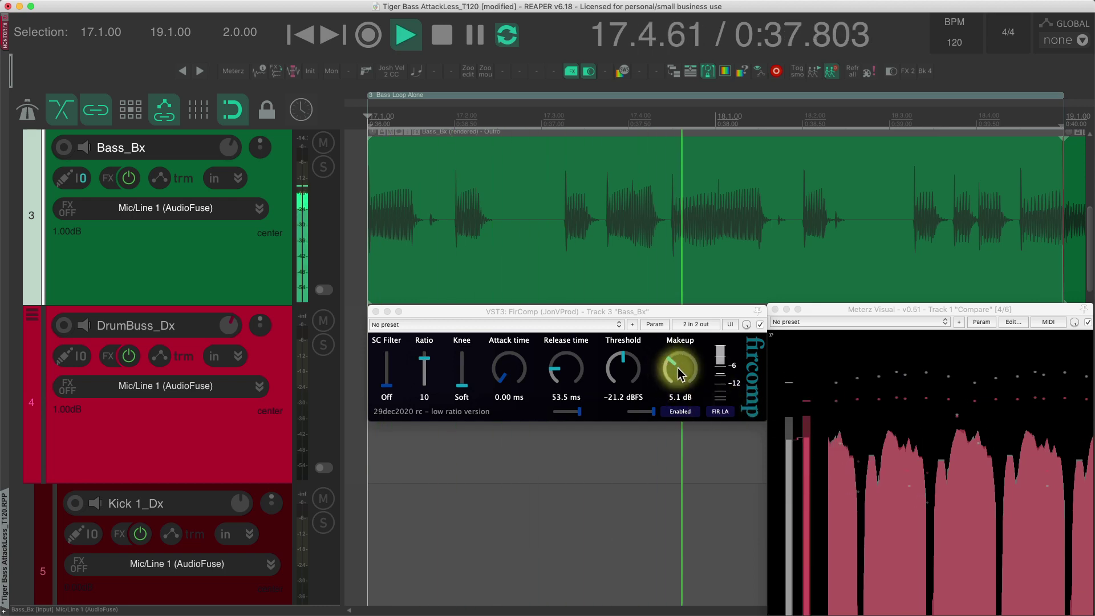
{"action": "scroll", "coordinate": [680, 375], "scroll_direction": "up", "scroll_amount": 5}
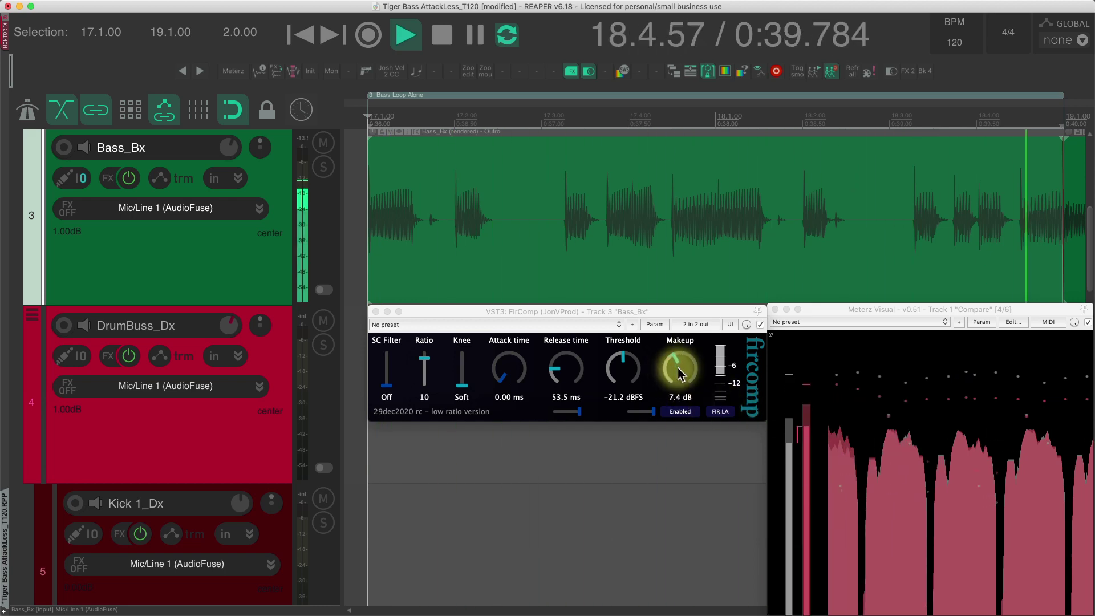
{"action": "scroll", "coordinate": [680, 375], "scroll_direction": "up", "scroll_amount": 1}
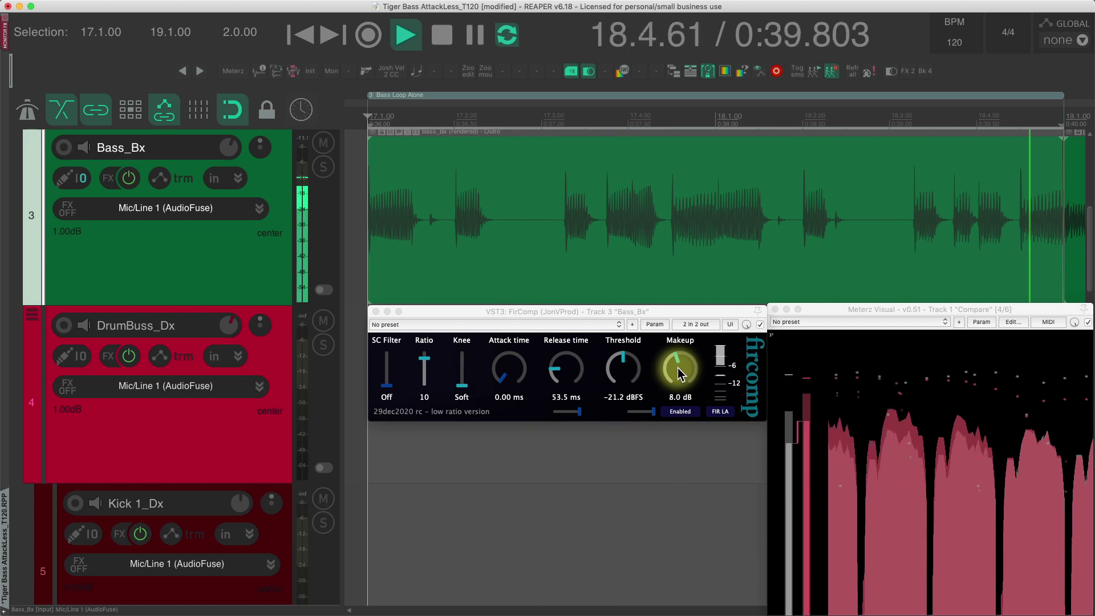
{"action": "left_click", "coordinate": [679, 411]}
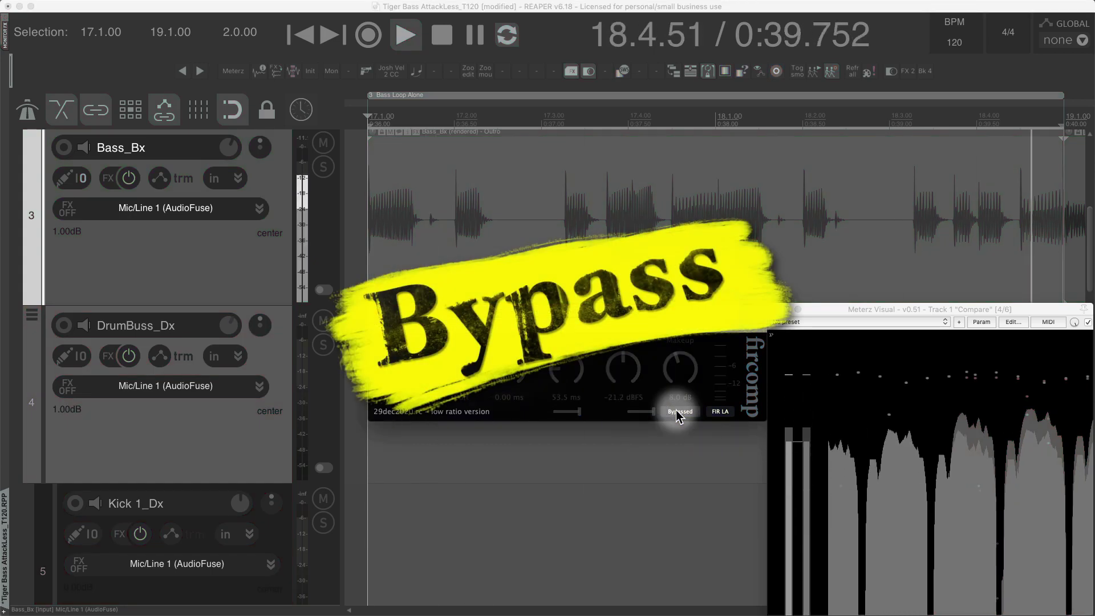
{"action": "left_click", "coordinate": [678, 412]}
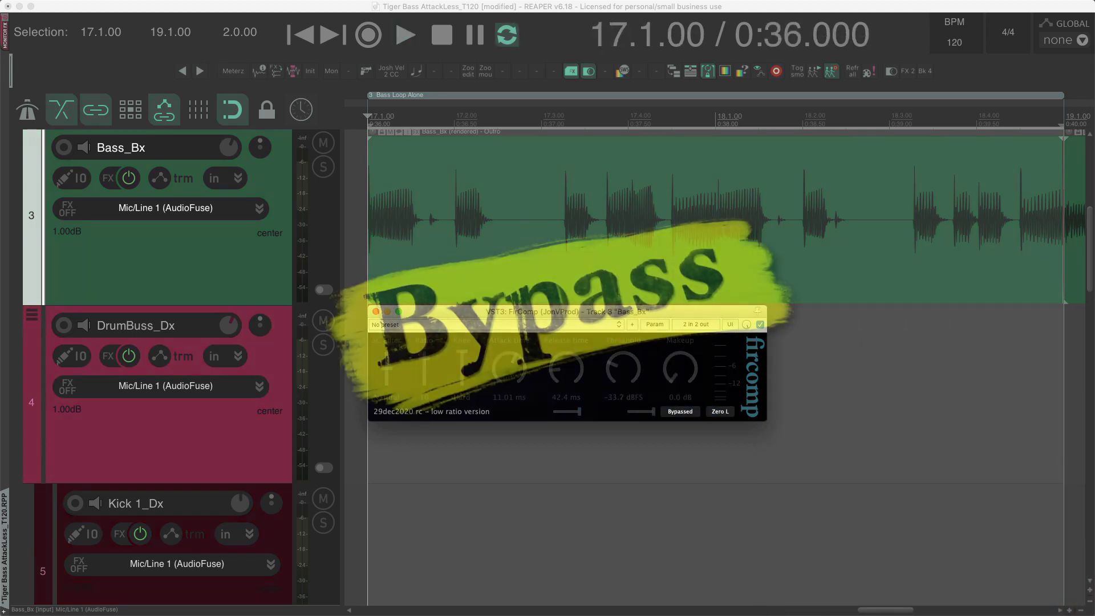
Step: Enable the bypassed compressor during loop playback and raise its makeup gain to 2.6 dB
{"action": "key", "text": "space"}
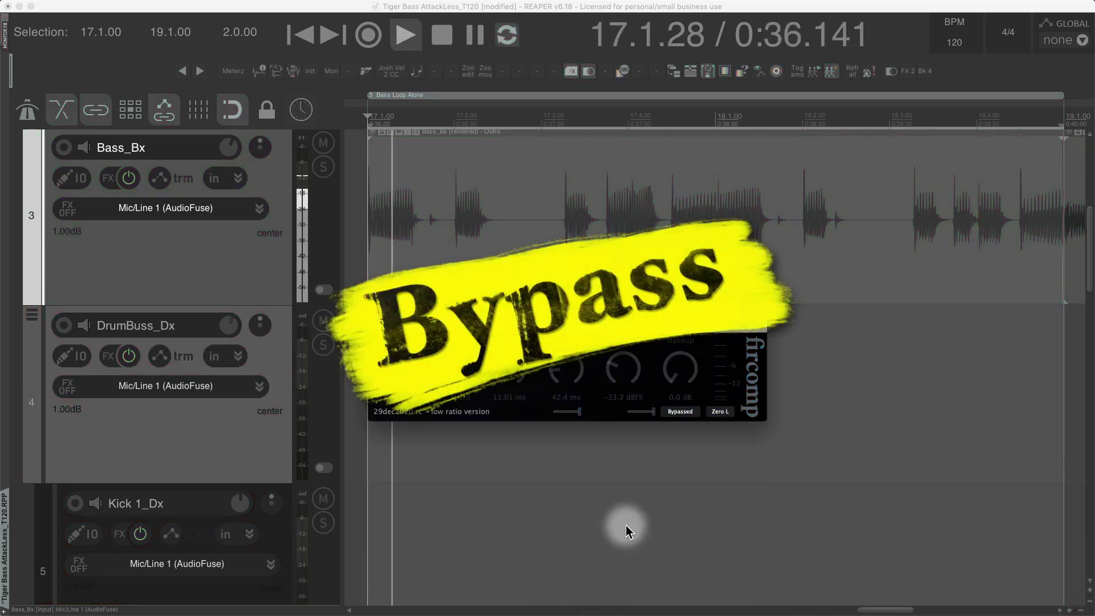
{"action": "left_click", "coordinate": [680, 412]}
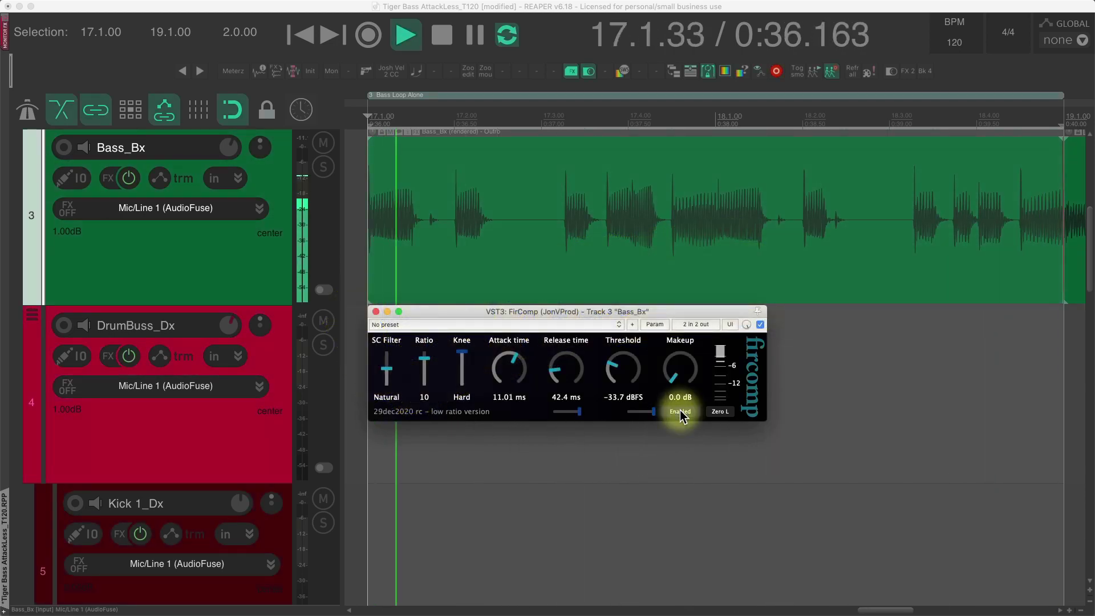
{"action": "left_click_drag", "start_coordinate": [681, 389], "coordinate": [682, 381]}
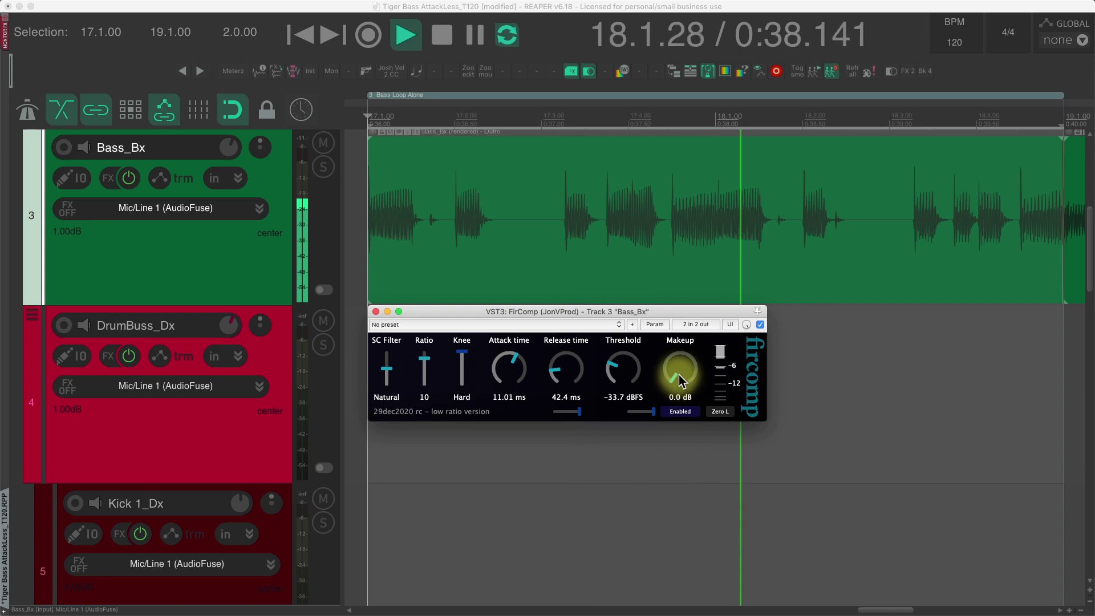
{"action": "scroll", "coordinate": [681, 381], "scroll_direction": "up", "scroll_amount": 6}
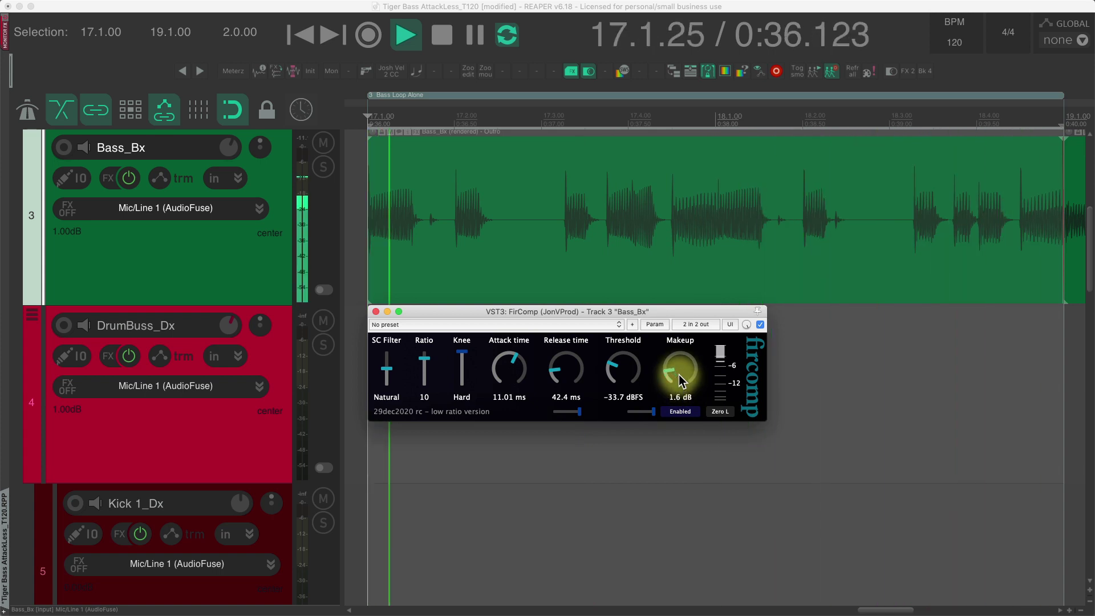
{"action": "scroll", "coordinate": [680, 381], "scroll_direction": "up", "scroll_amount": 4}
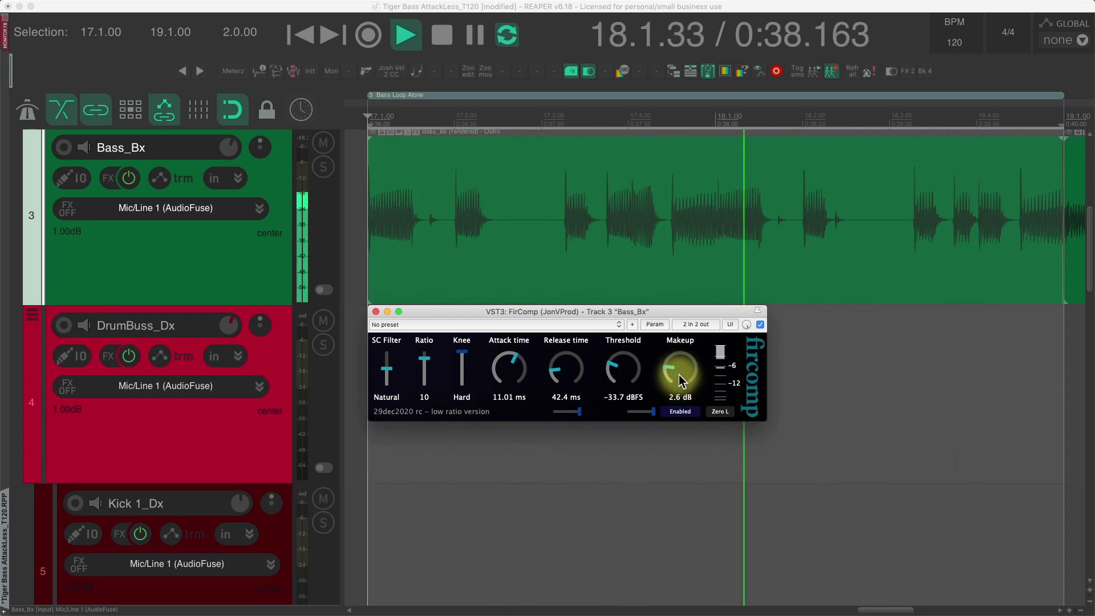
Step: Raise the makeup gain on the bass to 3.0 dB and repeatedly compare the compressed loop with bypass
{"action": "scroll", "coordinate": [680, 381], "scroll_direction": "up", "scroll_amount": 1}
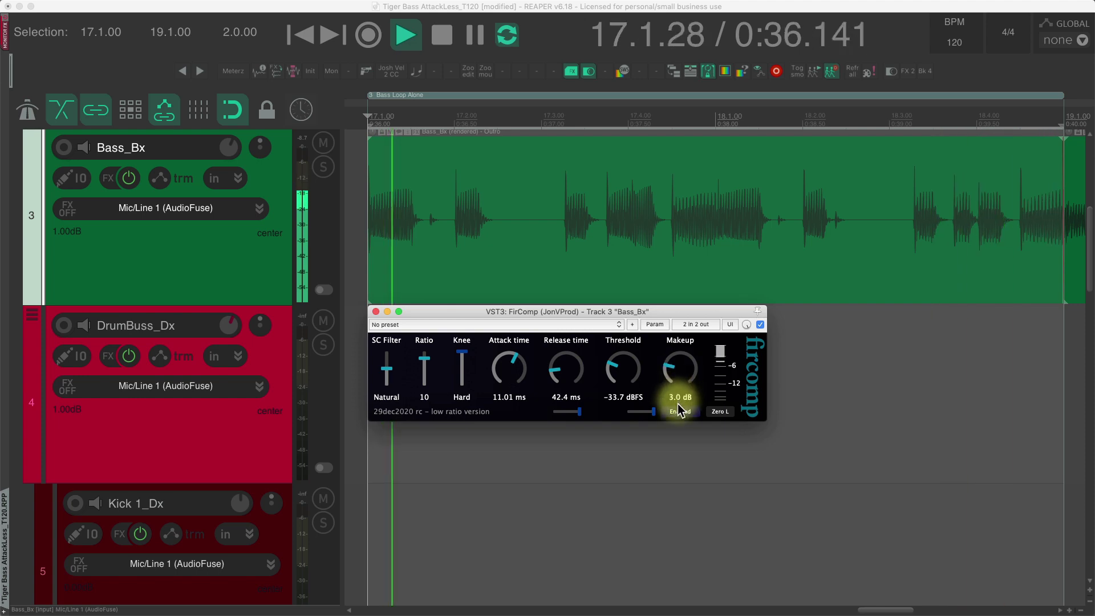
{"action": "left_click", "coordinate": [679, 411]}
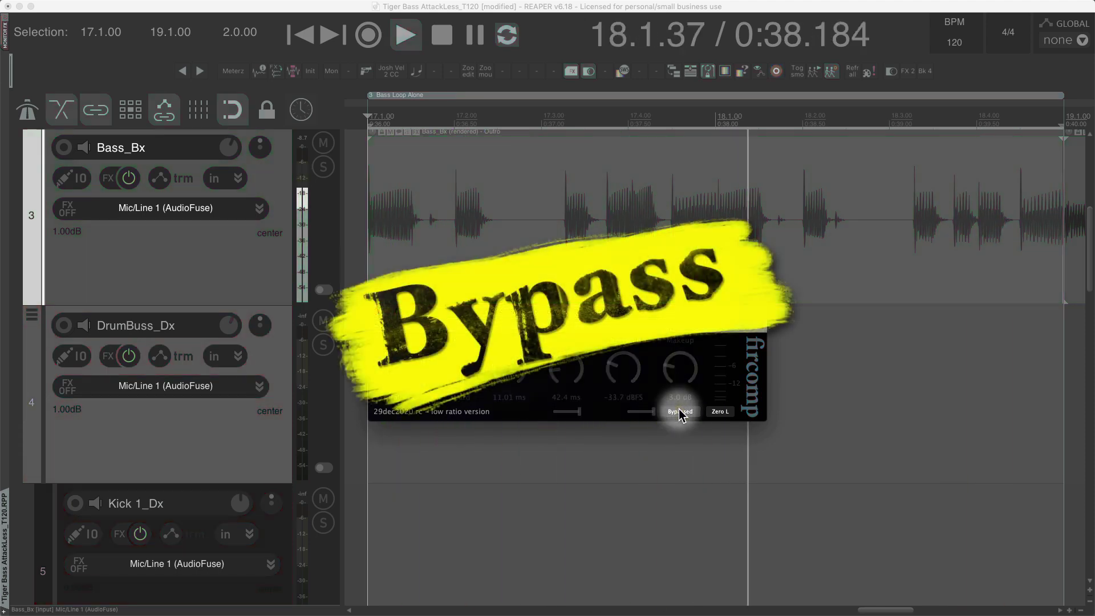
{"action": "left_click", "coordinate": [680, 412]}
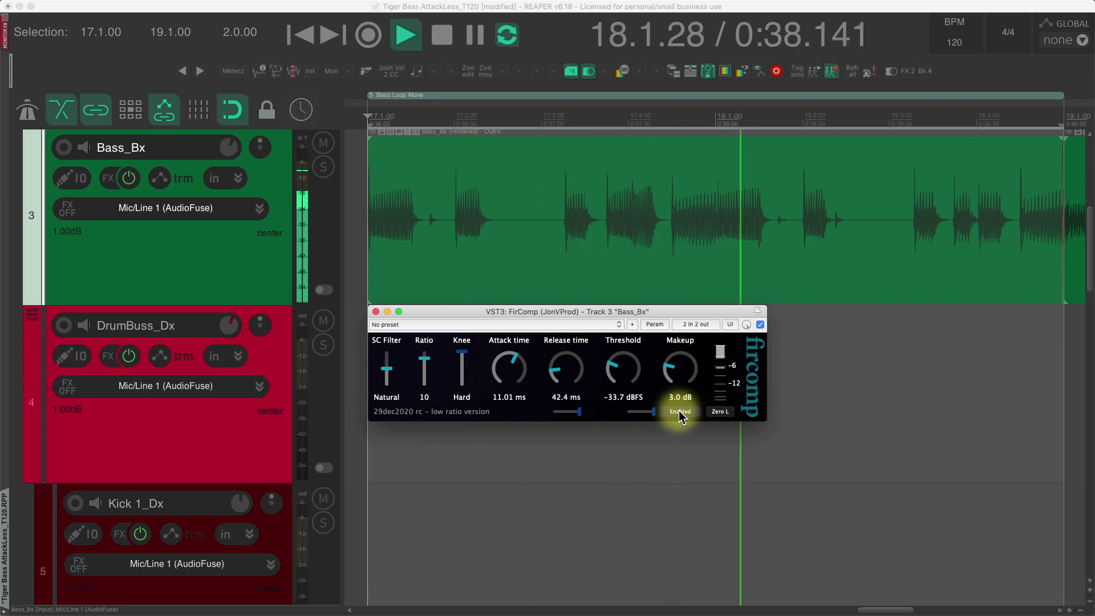
{"action": "left_click", "coordinate": [679, 411]}
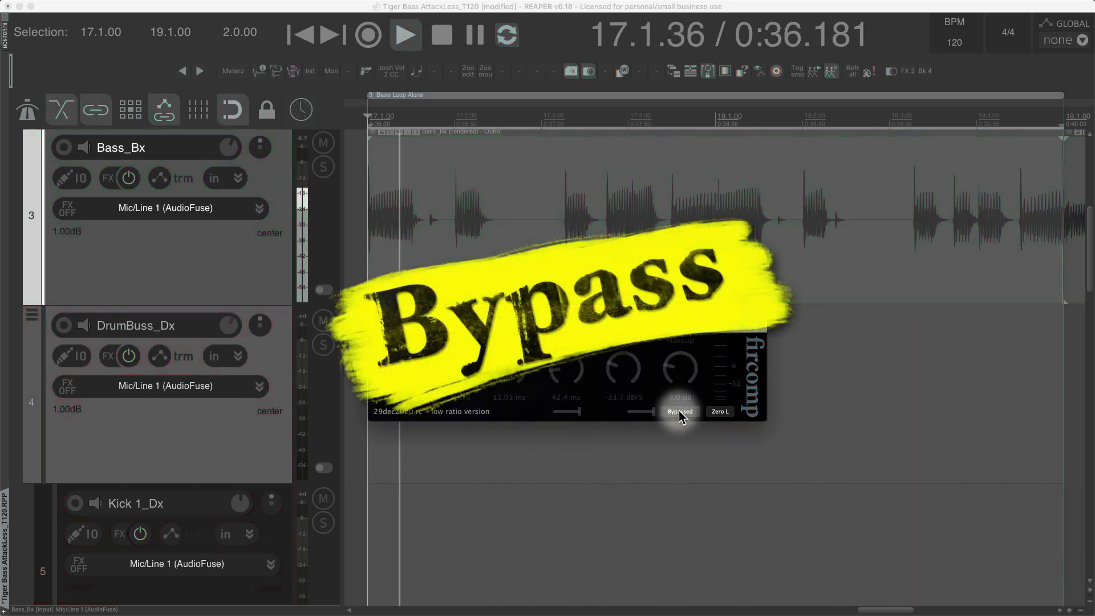
{"action": "left_click", "coordinate": [680, 411]}
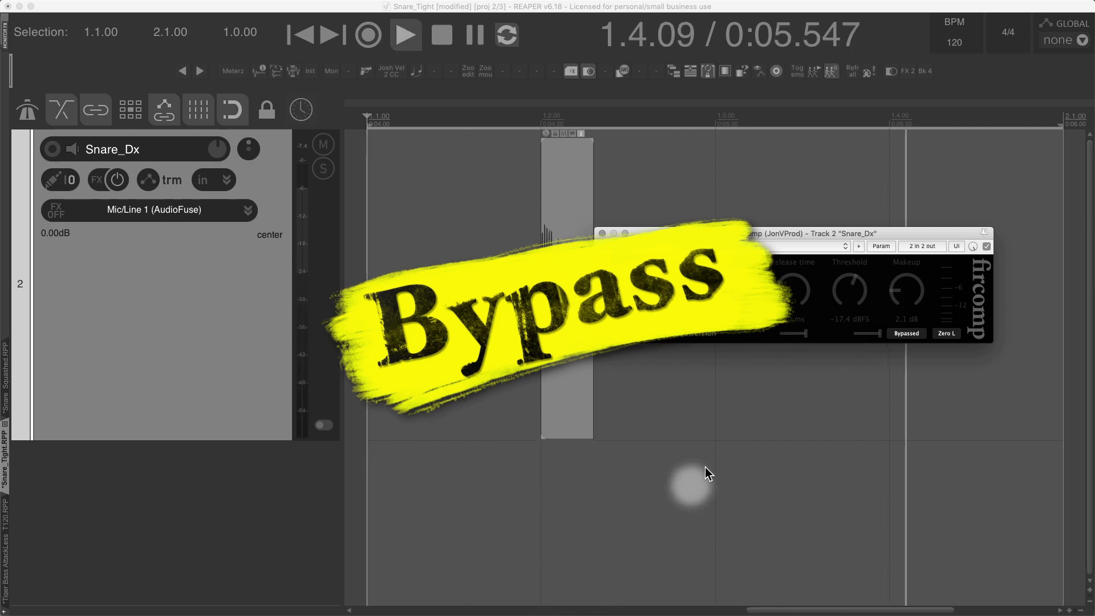
Step: Repeatedly compare the compressed Snare_Tight loop with bypass, leave the compressor enabled and stop playback
{"action": "left_click", "coordinate": [911, 336]}
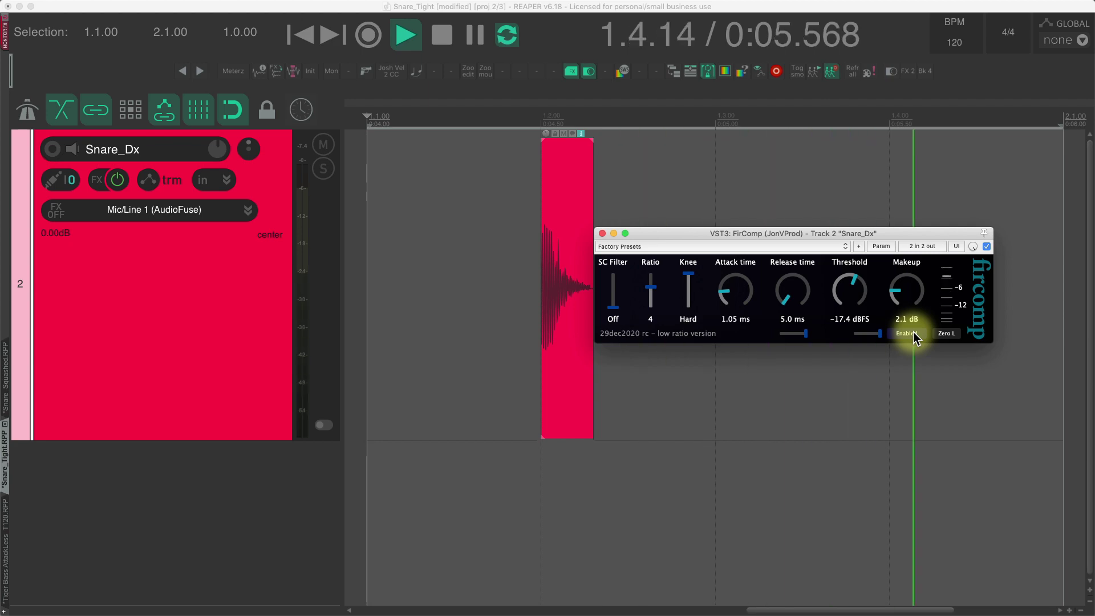
{"action": "left_click", "coordinate": [911, 336]}
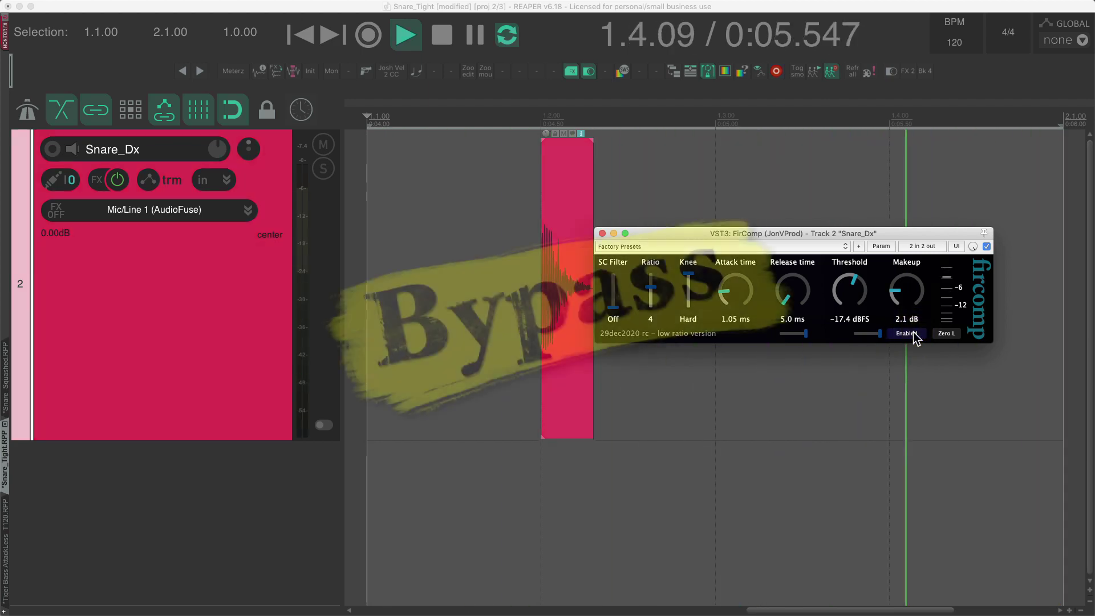
{"action": "left_click", "coordinate": [911, 336]}
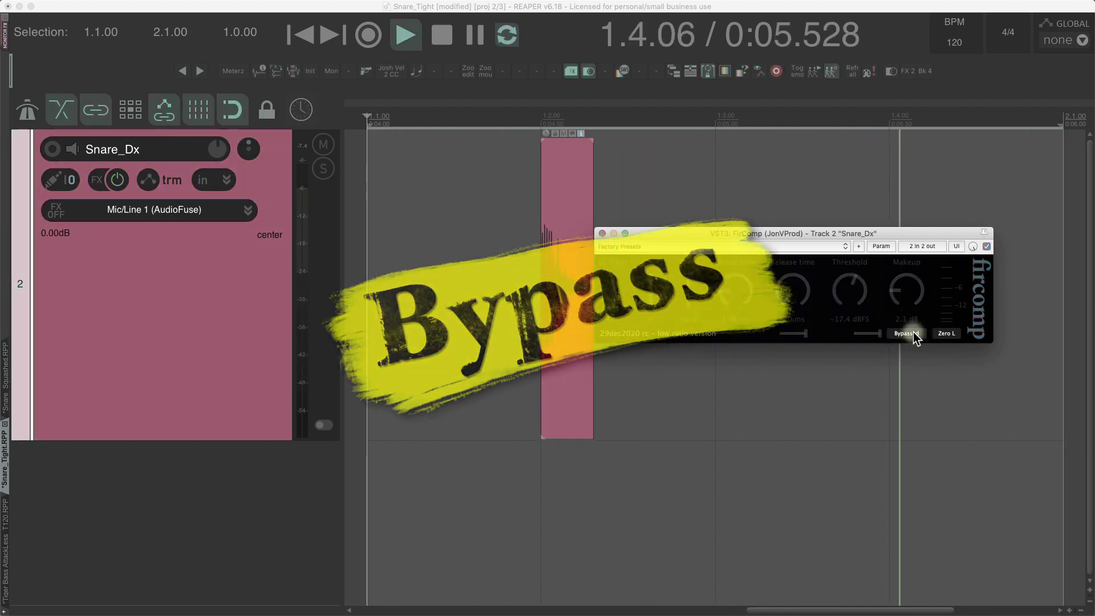
{"action": "left_click", "coordinate": [911, 335]}
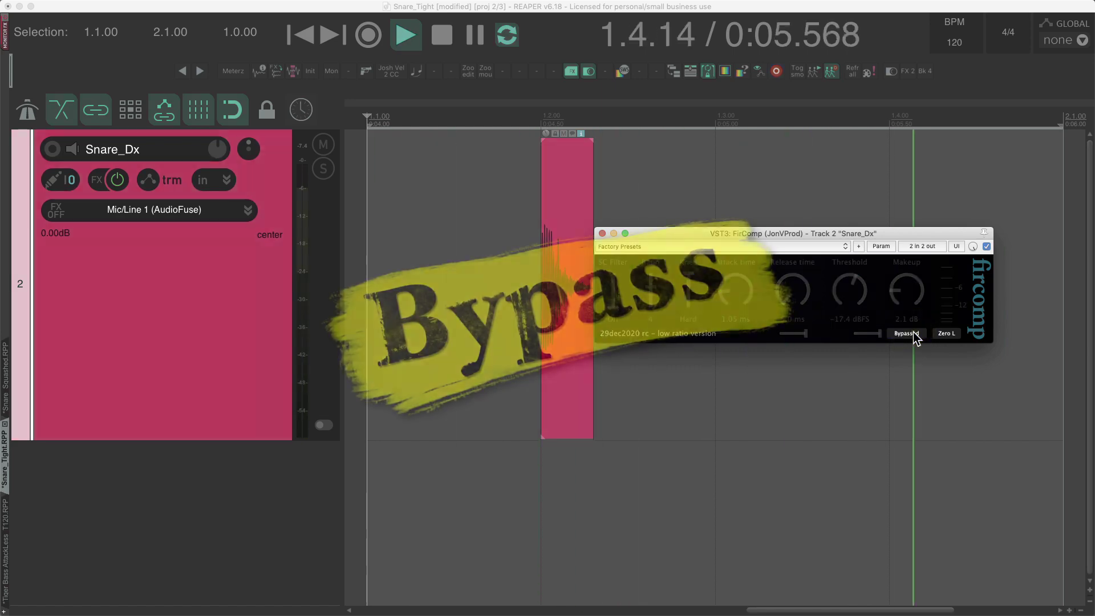
{"action": "left_click", "coordinate": [911, 335]}
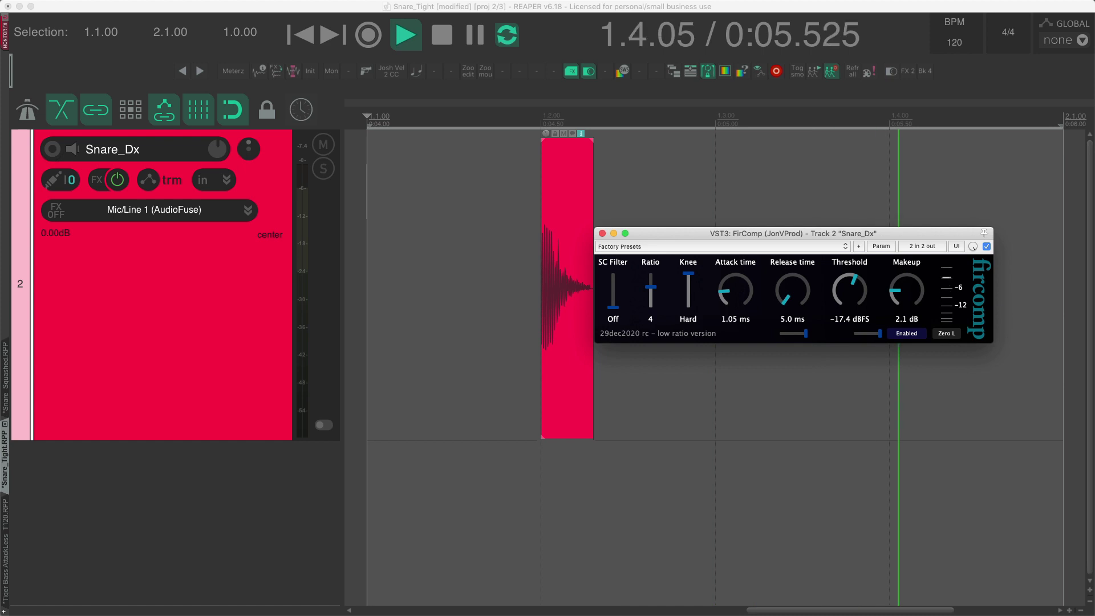
{"action": "key", "text": "space"}
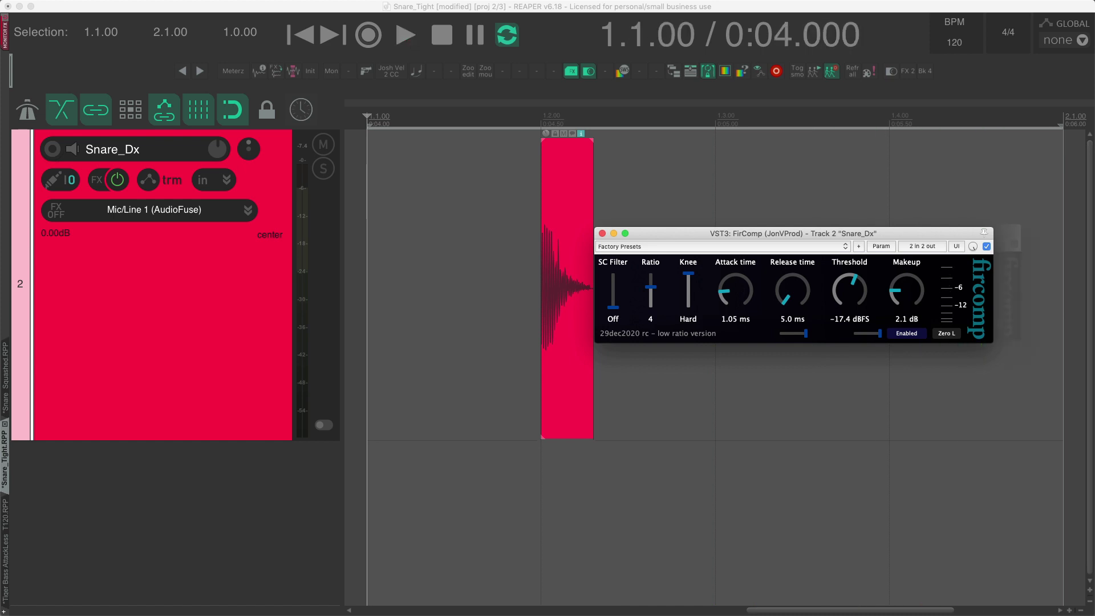
Step: Switch to the Snare_Squashed project, play its loop and compare the FIR LA compression with the bypassed snare
{"action": "key", "text": "ctrl+Tab"}
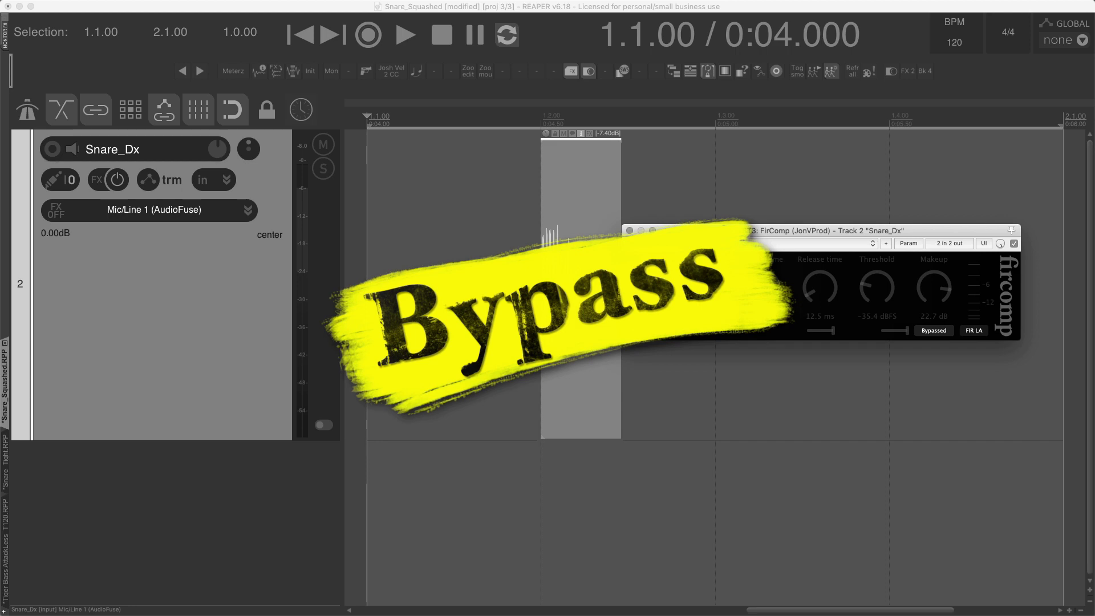
{"action": "key", "text": "space"}
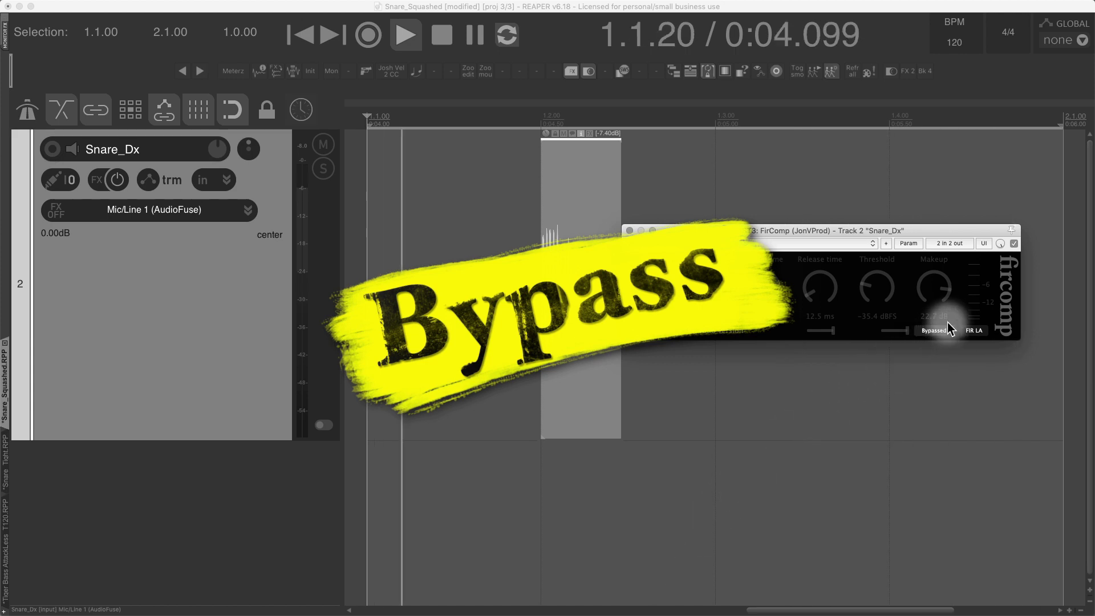
{"action": "left_click", "coordinate": [938, 332]}
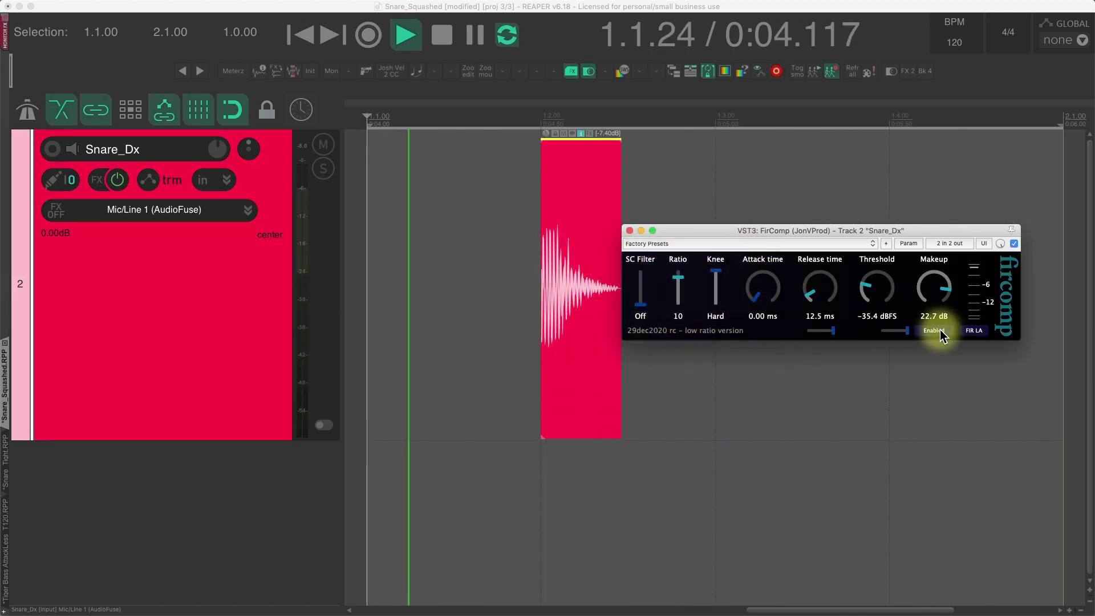
{"action": "left_click", "coordinate": [938, 331]}
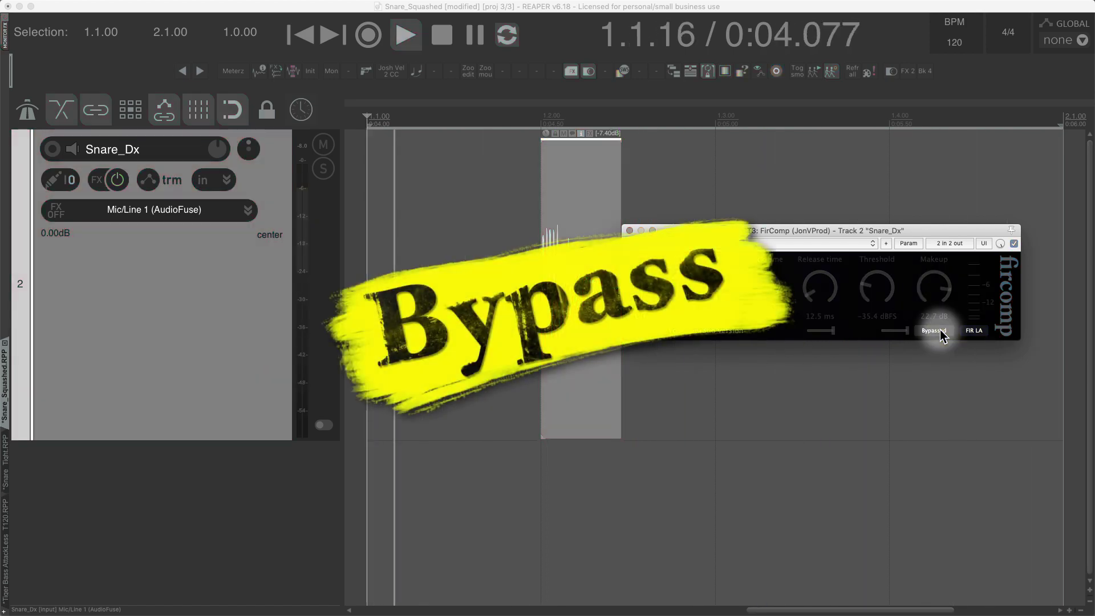
{"action": "left_click", "coordinate": [938, 332]}
Step: Reduce the squashed snare's compressor mix to 23% wet, repeatedly compare it with bypass and stop playback
{"action": "mouse_move", "coordinate": [908, 329]}
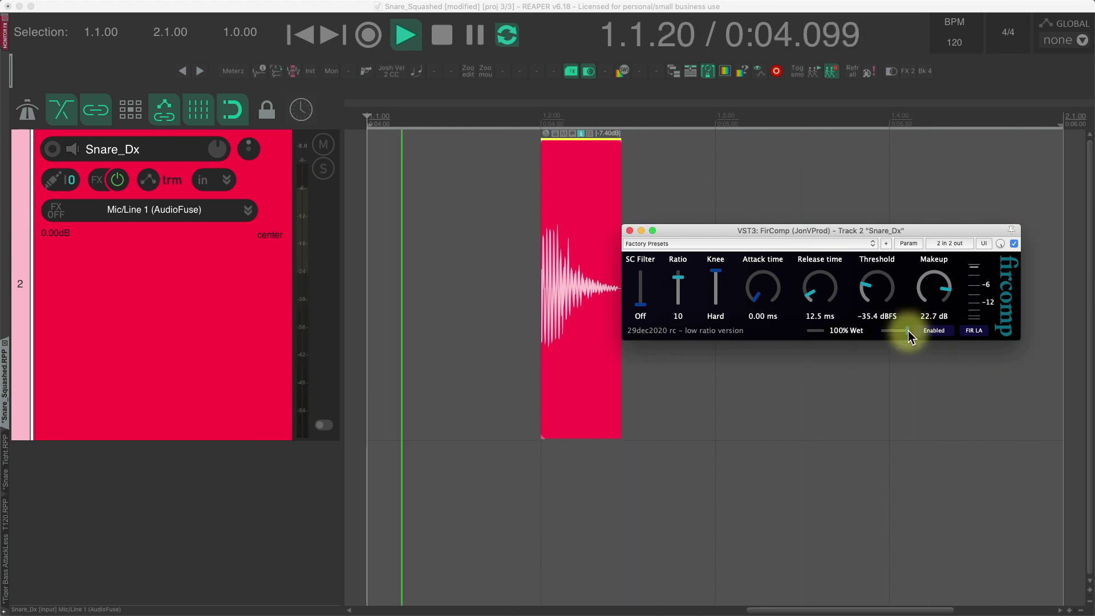
{"action": "left_click_drag", "start_coordinate": [907, 331], "coordinate": [888, 334]}
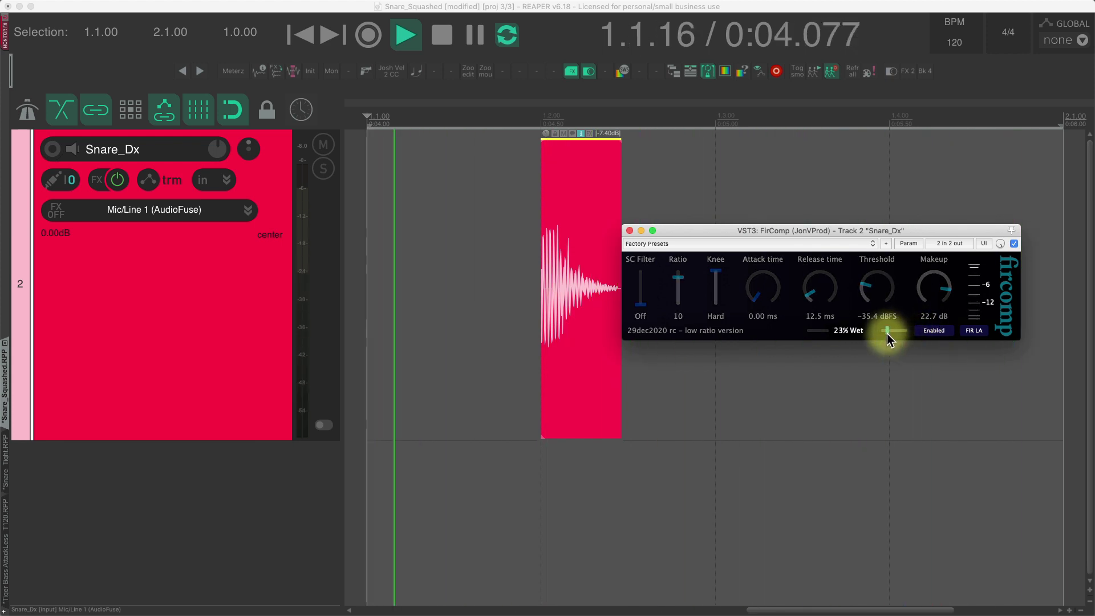
{"action": "left_click", "coordinate": [934, 331]}
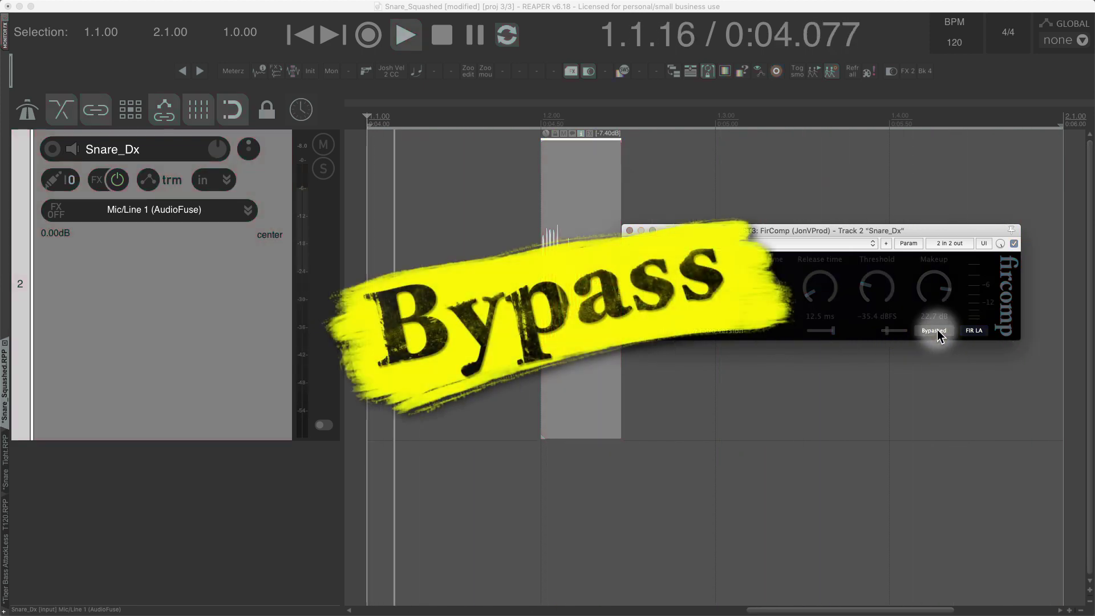
{"action": "left_click", "coordinate": [938, 331]}
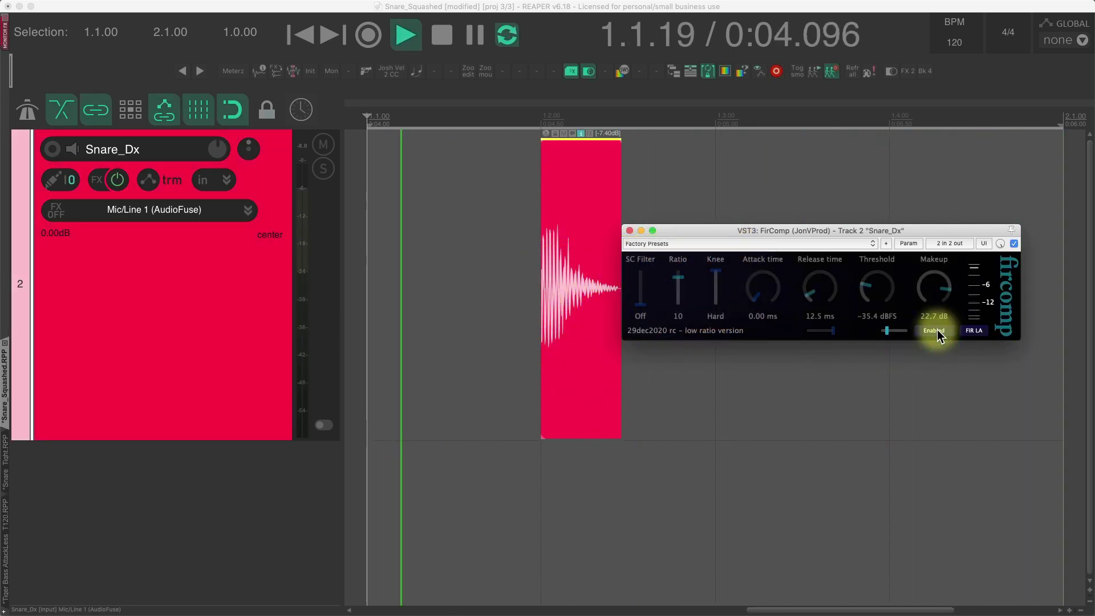
{"action": "left_click", "coordinate": [938, 331]}
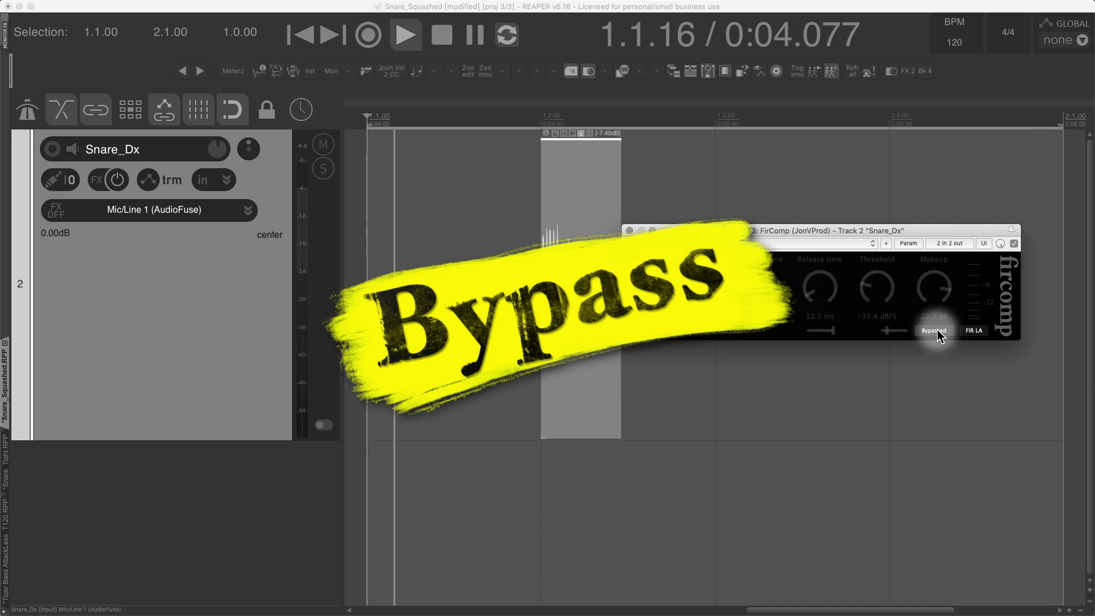
{"action": "left_click", "coordinate": [936, 331]}
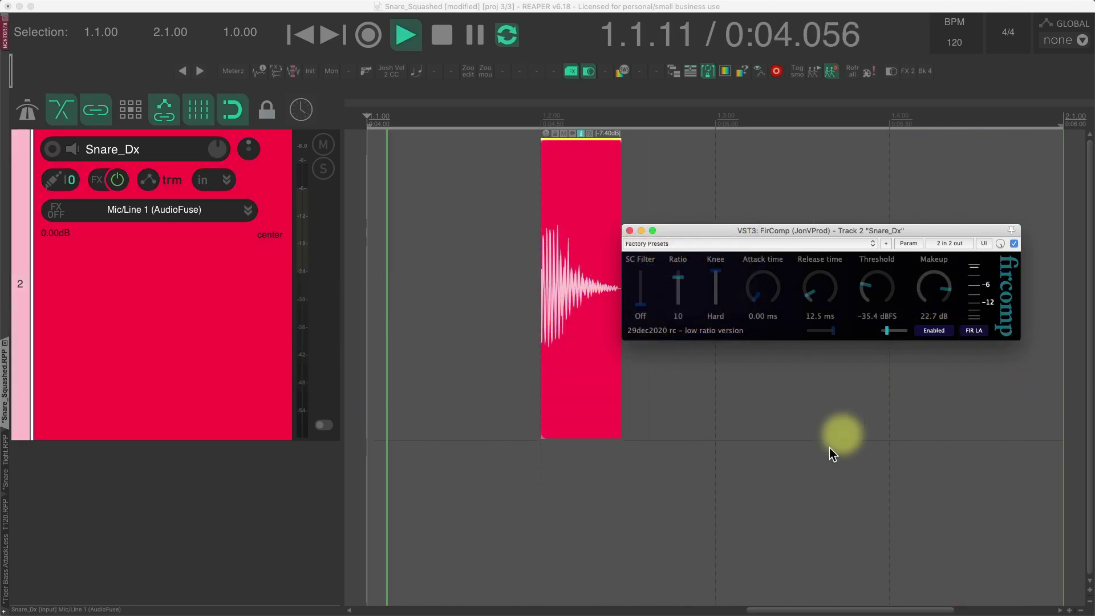
{"action": "key", "text": "space"}
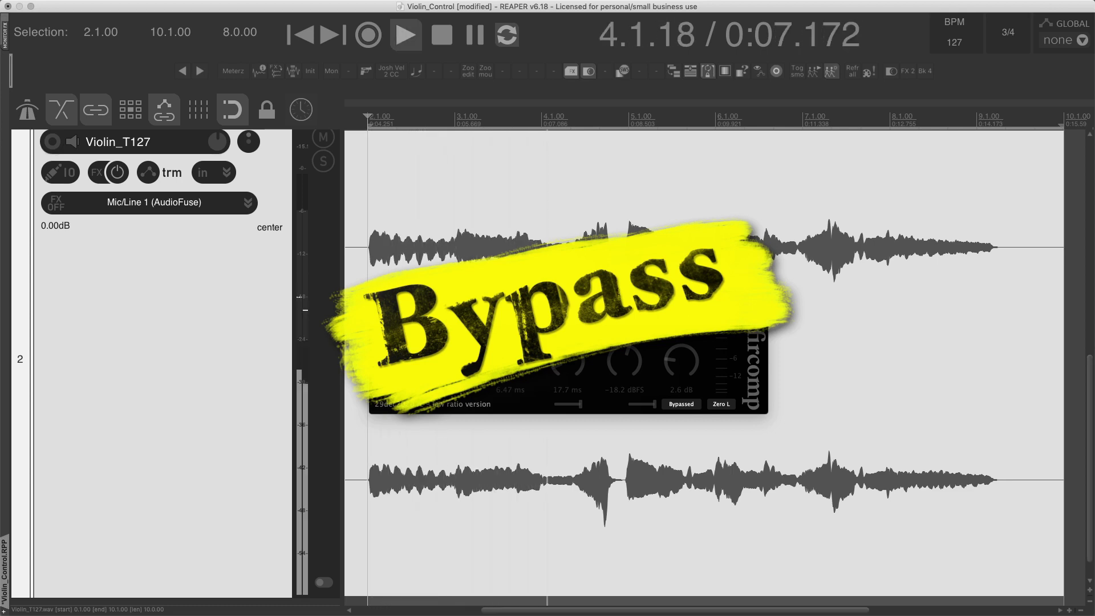
Step: Repeatedly toggle the compressor on the Violin_T127 track during loop playback to compare the compressed violin with bypass
{"action": "left_click", "coordinate": [689, 405]}
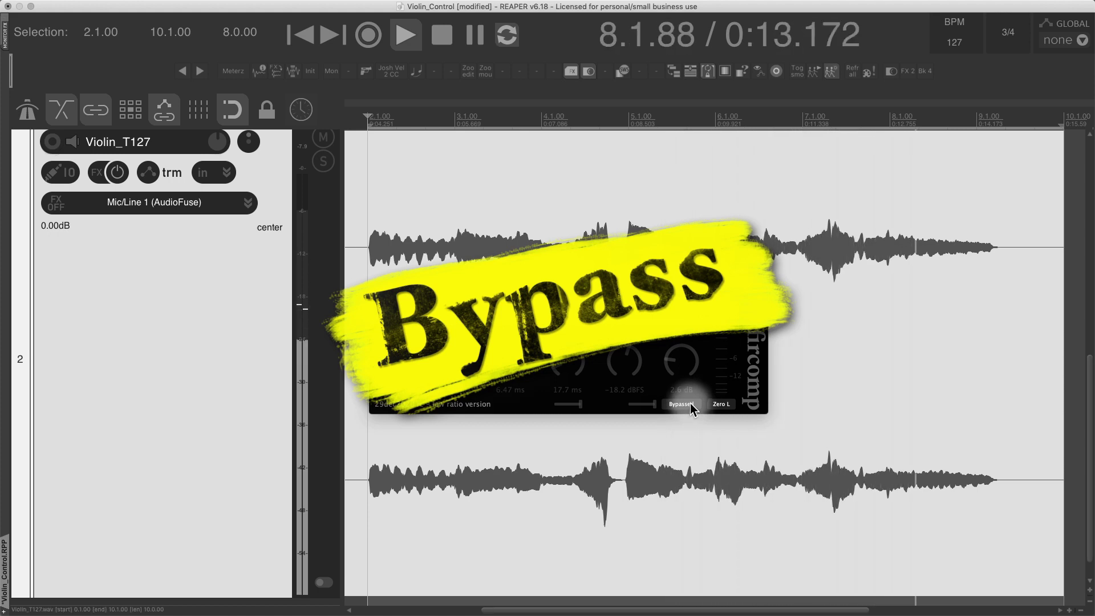
{"action": "left_click", "coordinate": [690, 403]}
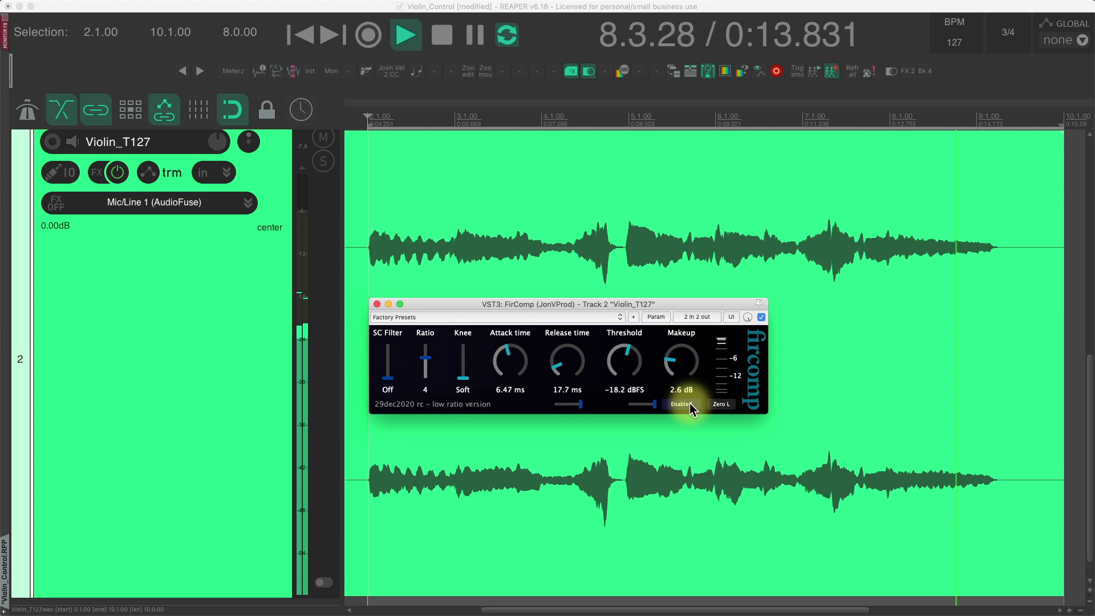
{"action": "left_click", "coordinate": [689, 402]}
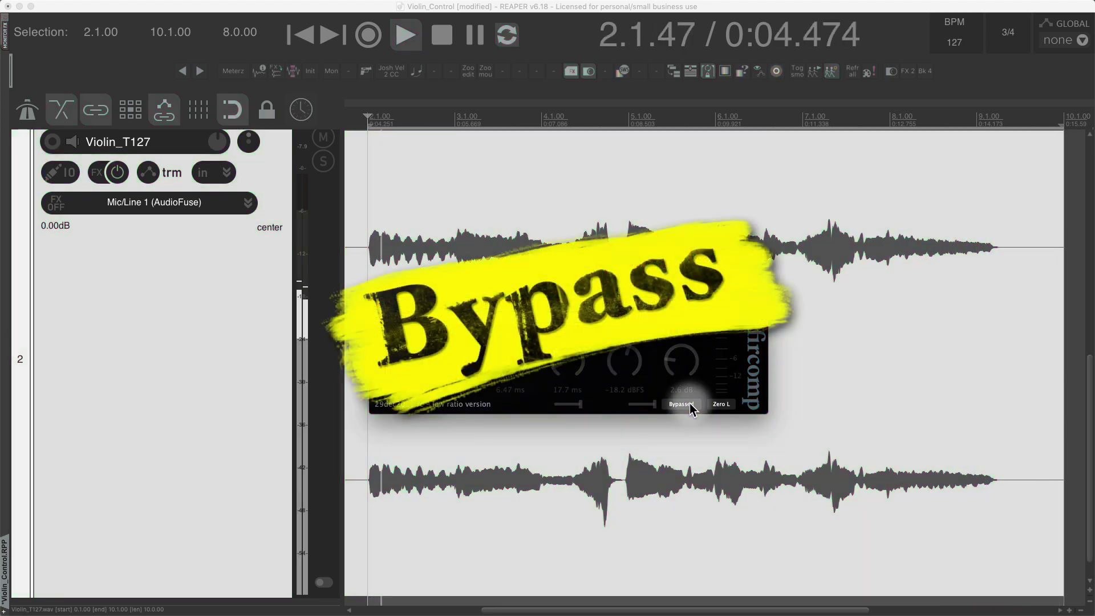
{"action": "left_click", "coordinate": [689, 403]}
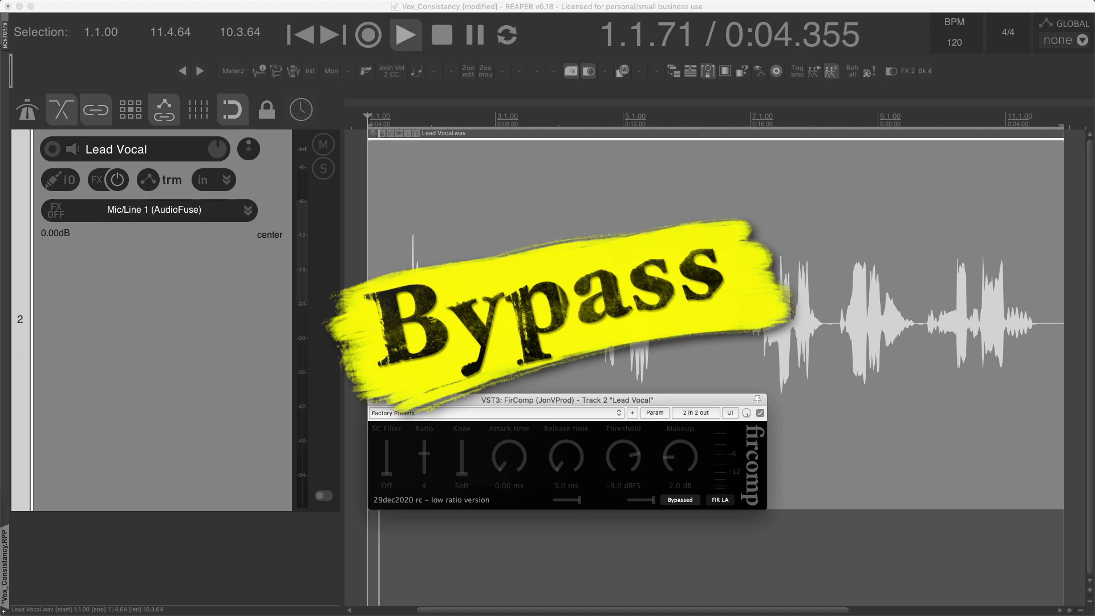
Step: Play the Lead Vocal passage repeatedly from the start, comparing its FIR LA compression with bypass, and stop playback
{"action": "left_click", "coordinate": [680, 500]}
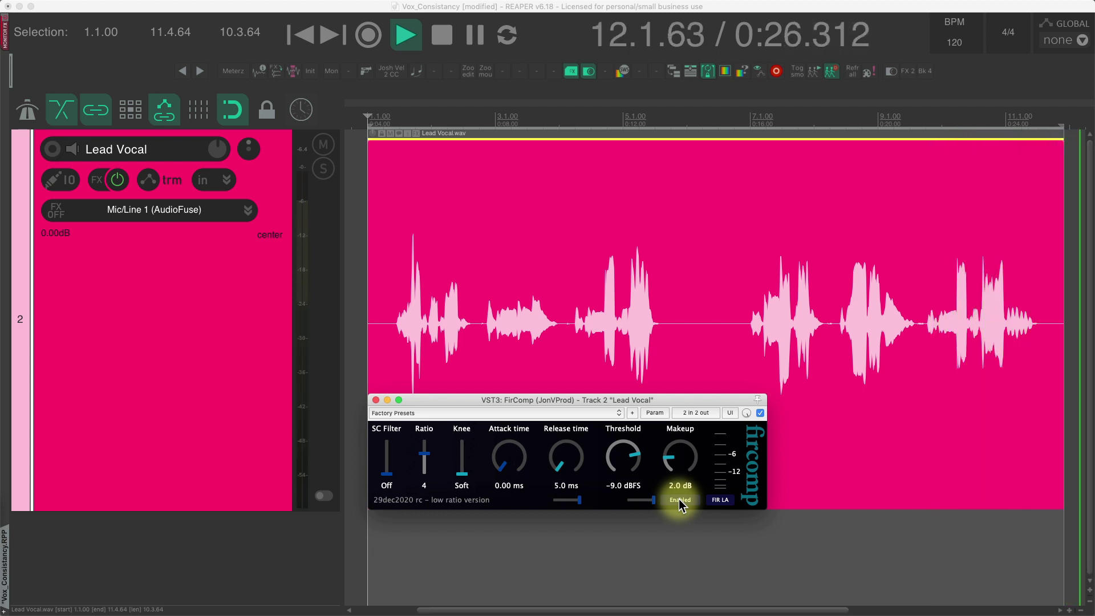
{"action": "key", "text": "space"}
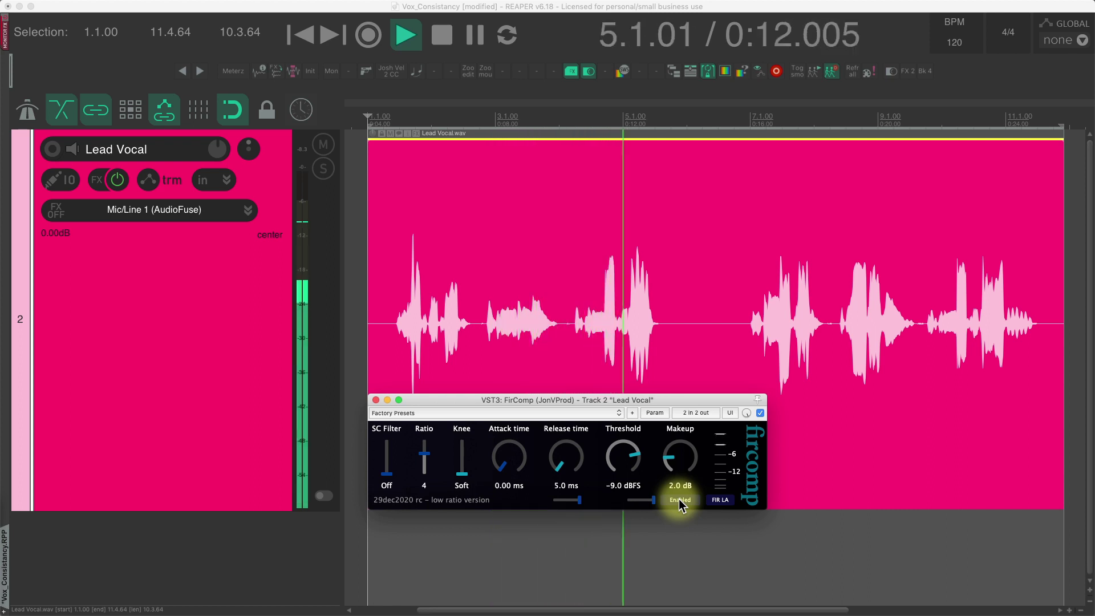
{"action": "key", "text": "space"}
{"action": "left_click", "coordinate": [679, 501]}
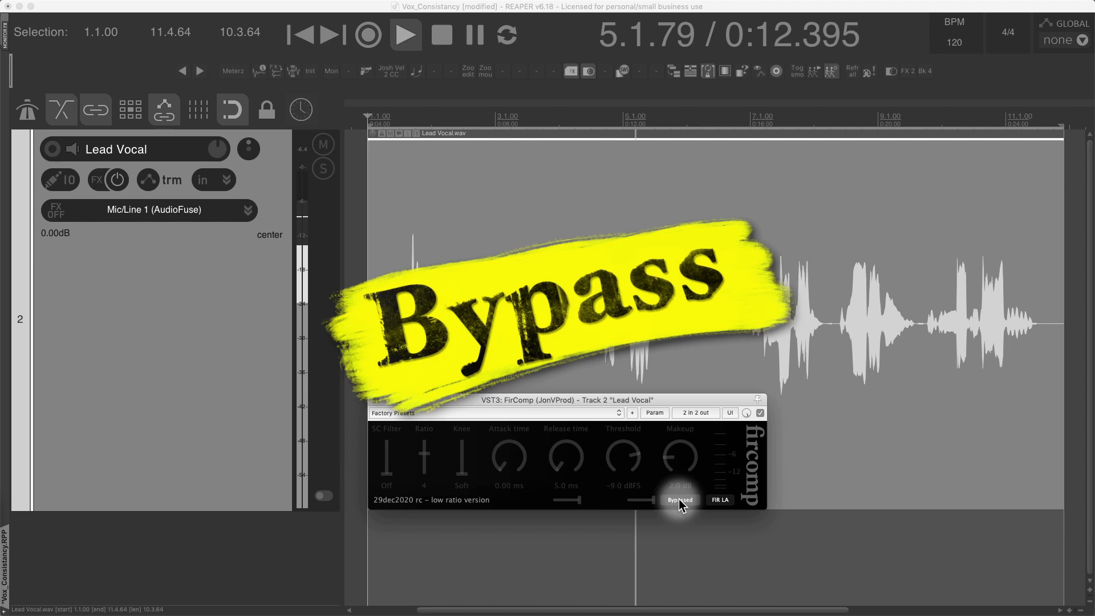
{"action": "key", "text": "space"}
{"action": "left_click", "coordinate": [680, 500]}
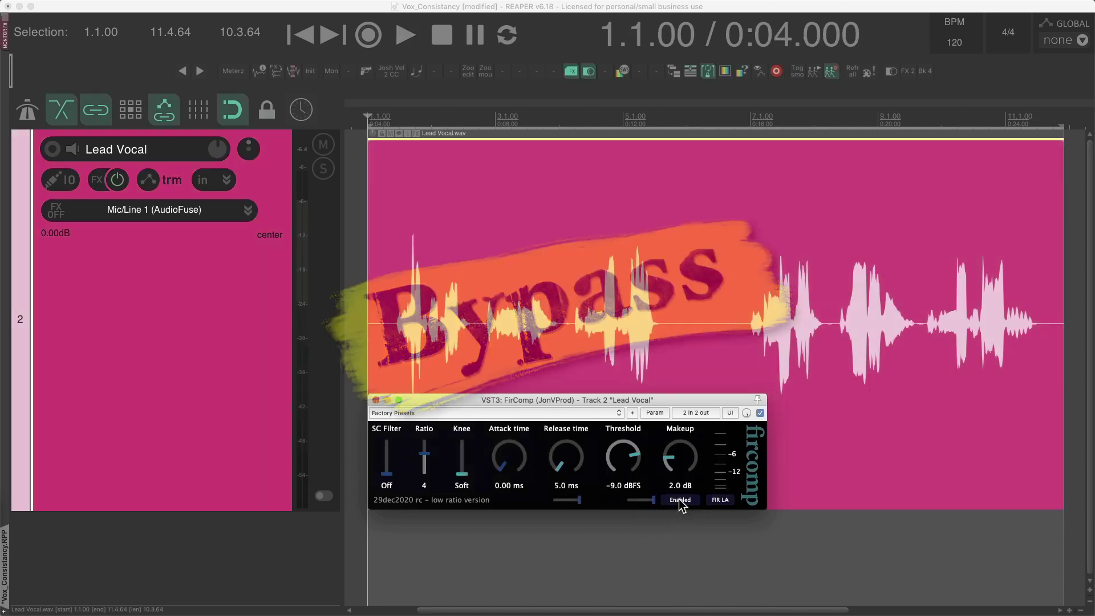
{"action": "key", "text": "space"}
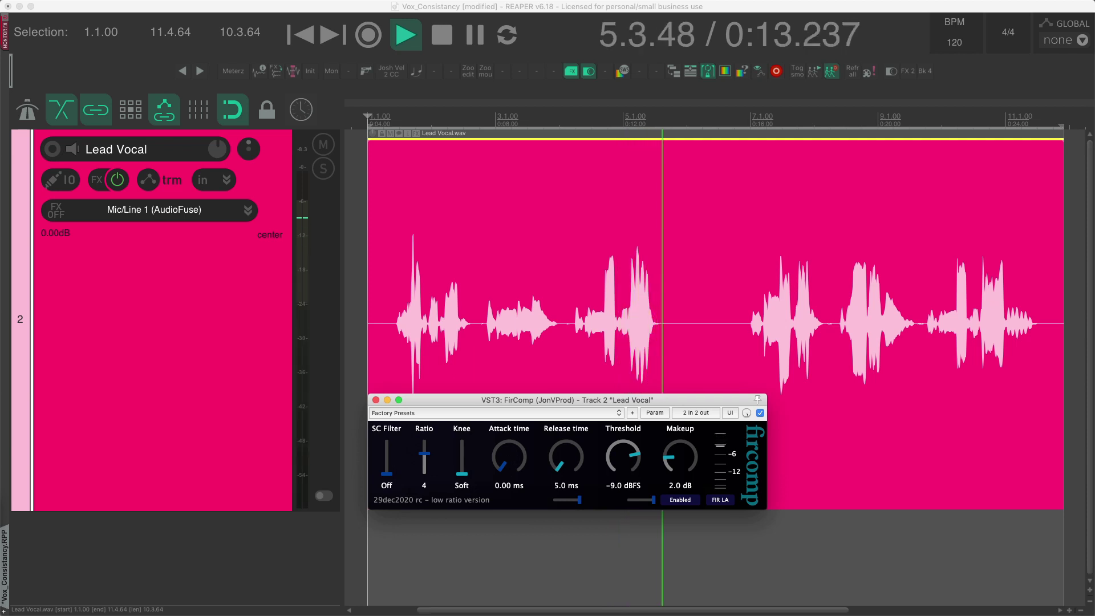
{"action": "key", "text": "space"}
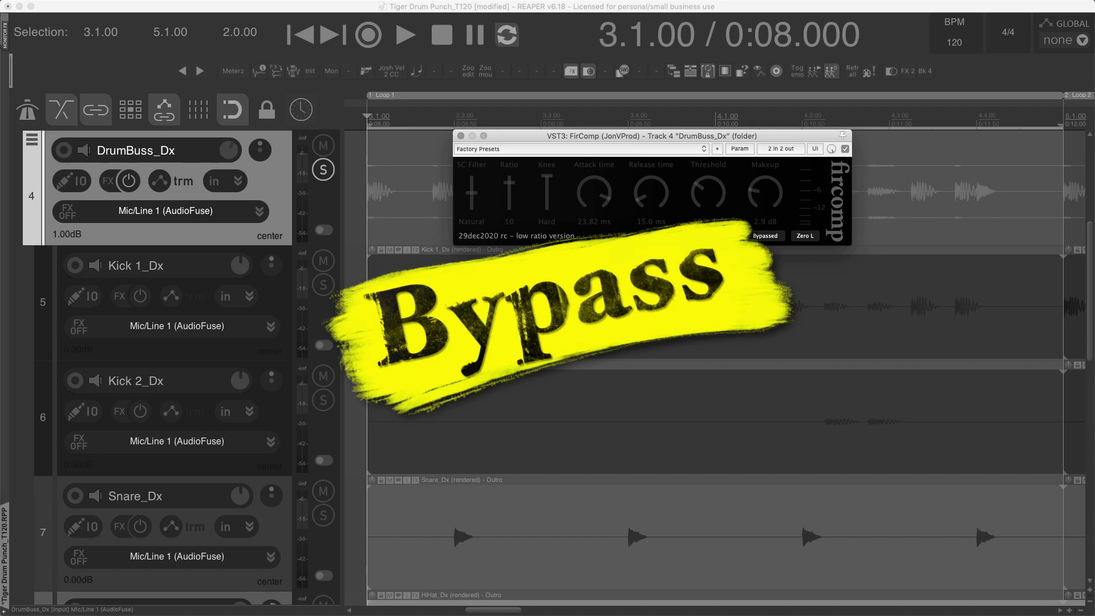
Step: Play the soloed DrumBuss_Dx loop and toggle its compressor to compare the compressed drums with bypass
{"action": "key", "text": "space"}
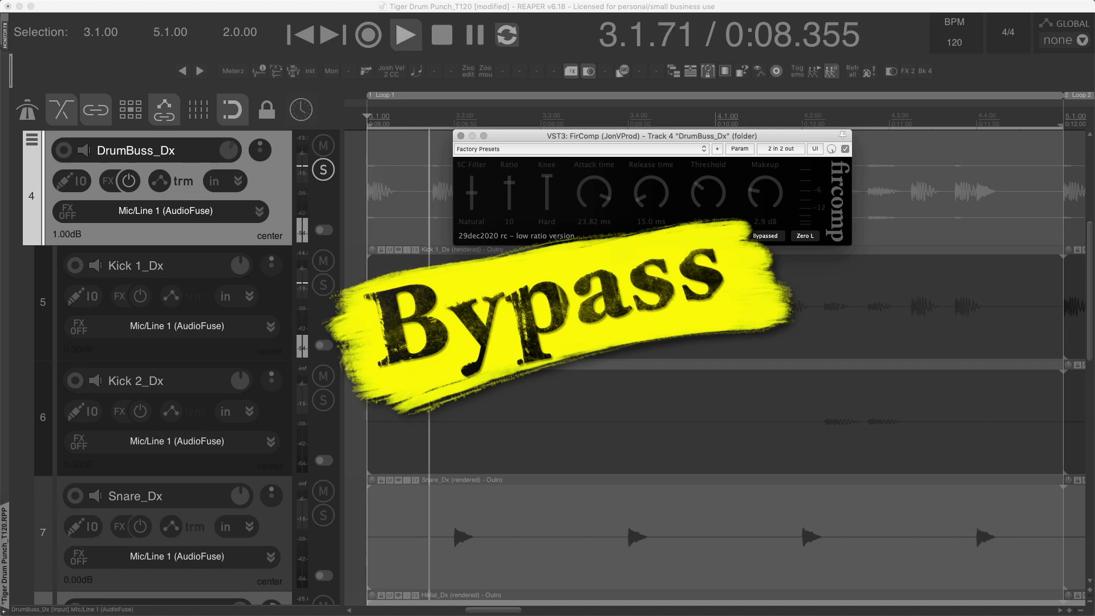
{"action": "left_click", "coordinate": [765, 236]}
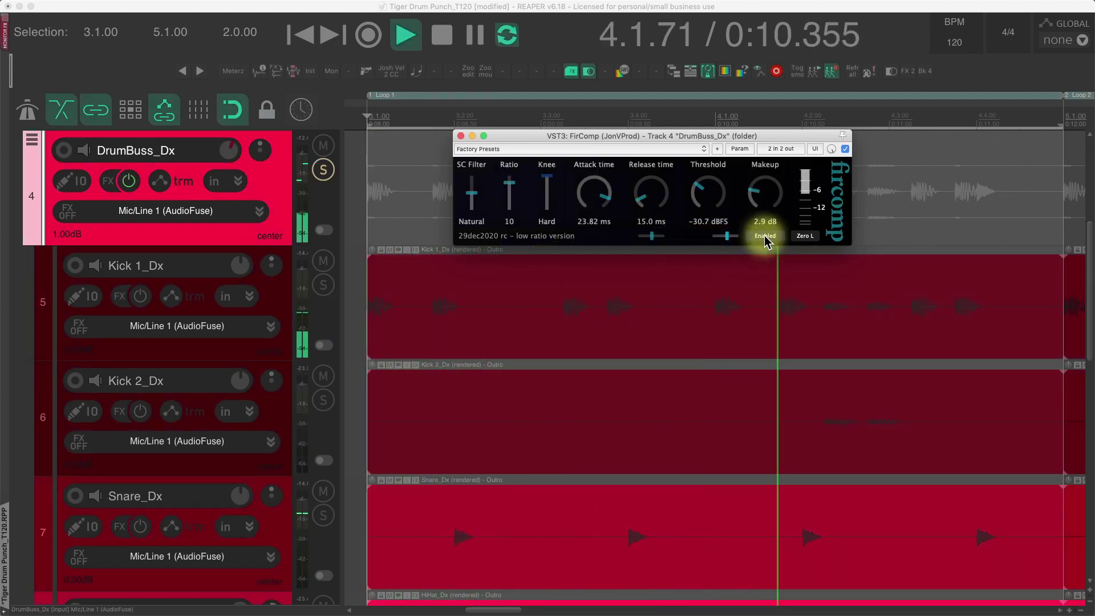
{"action": "left_click", "coordinate": [765, 236]}
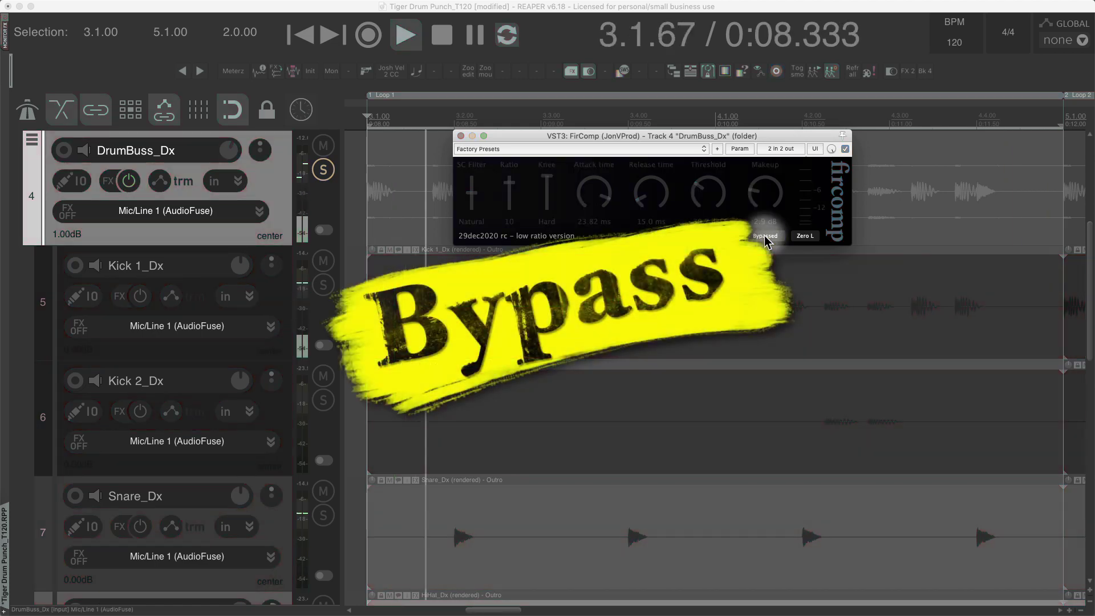
Step: Keep switching the DrumBuss_Dx compressor in the Tiger Drum Punch project between enabled and bypassed, finishing enabled, and stop playback
{"action": "left_click", "coordinate": [765, 236]}
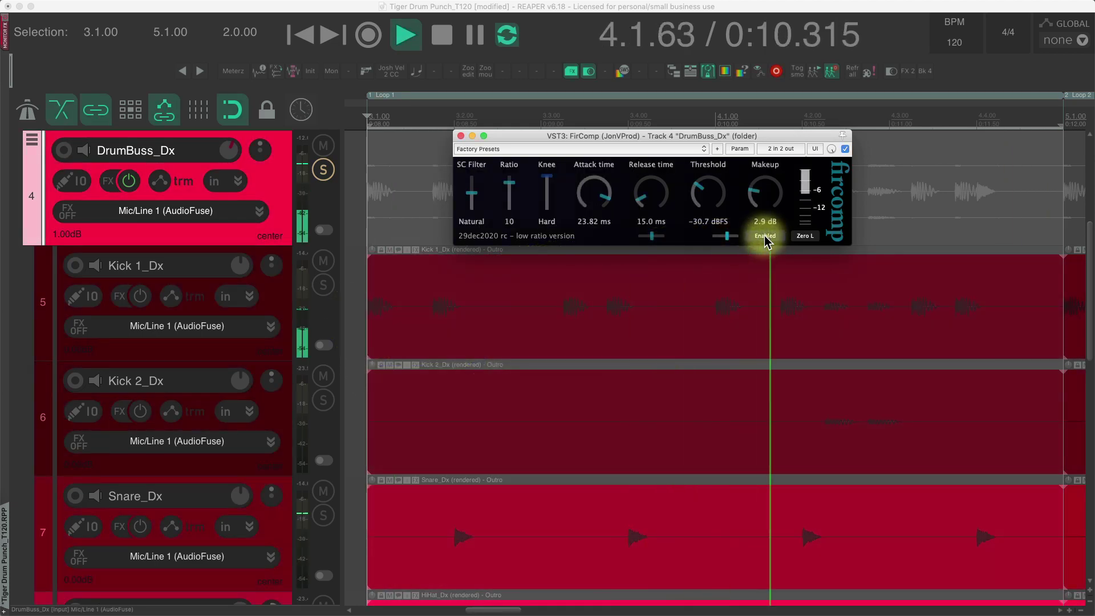
{"action": "left_click", "coordinate": [765, 236]}
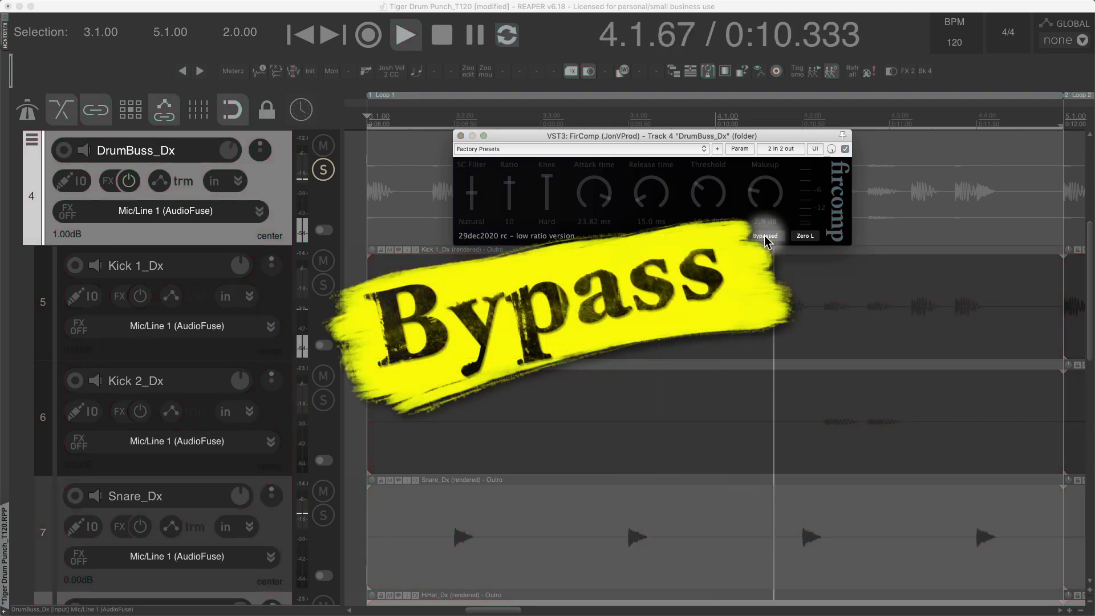
{"action": "left_click", "coordinate": [765, 236]}
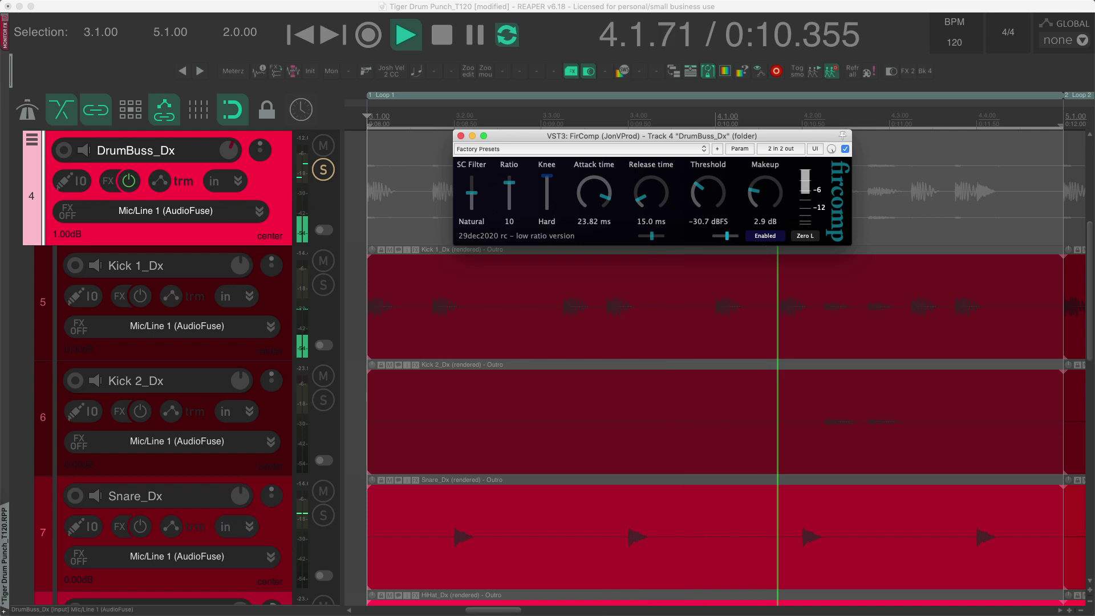
{"action": "key", "text": "space"}
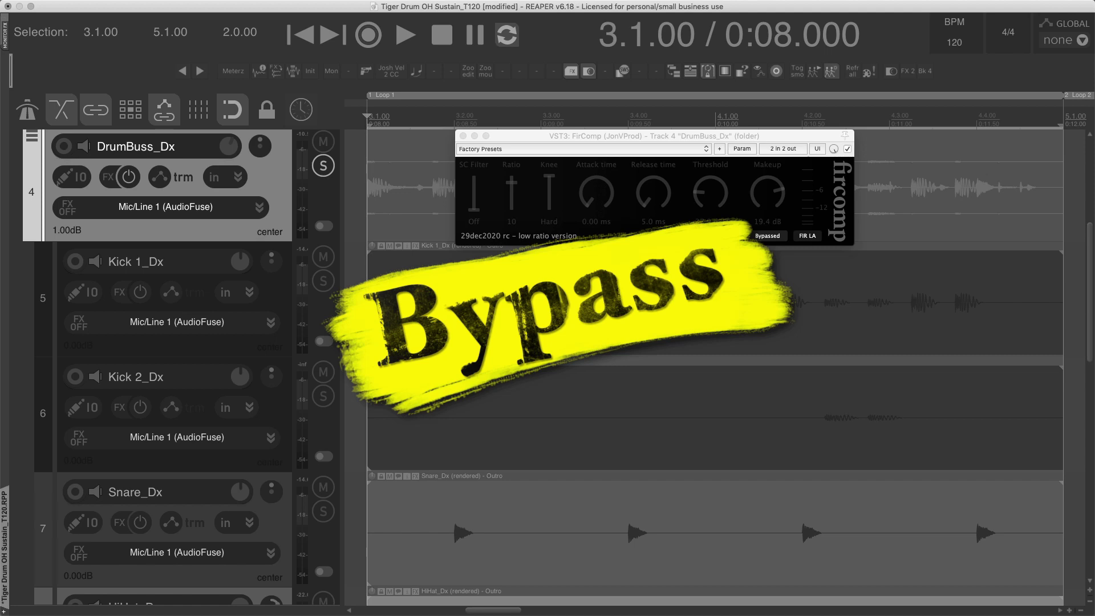
Step: Play the Tiger Drum OH Sustain drum bus loop, enable its FIR LA compressor and lower the wet/dry mix close to fully dry
{"action": "key", "text": "space"}
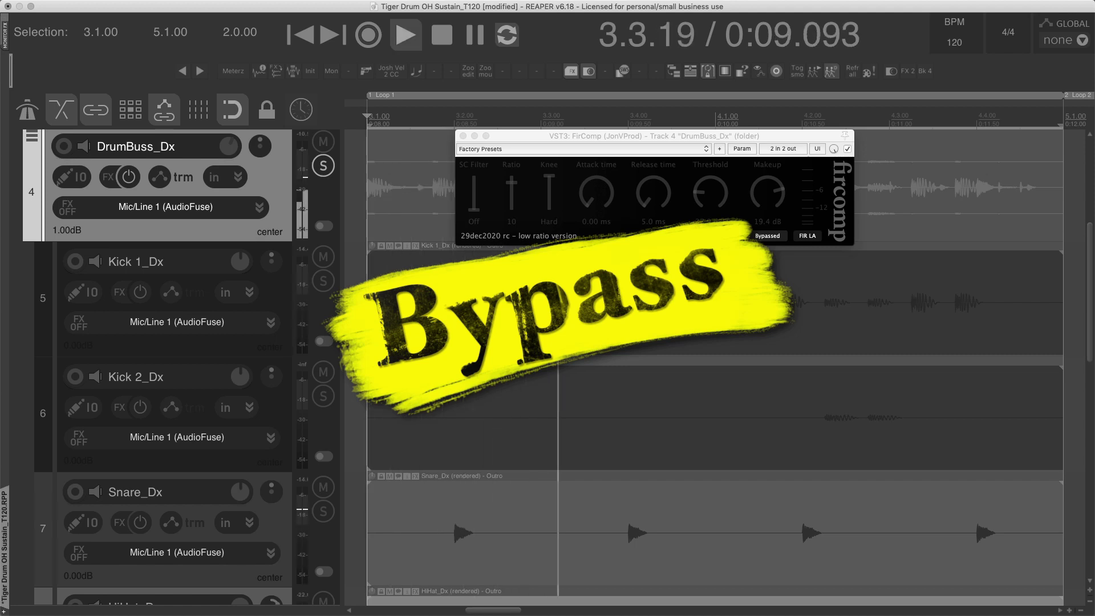
{"action": "left_click", "coordinate": [766, 236]}
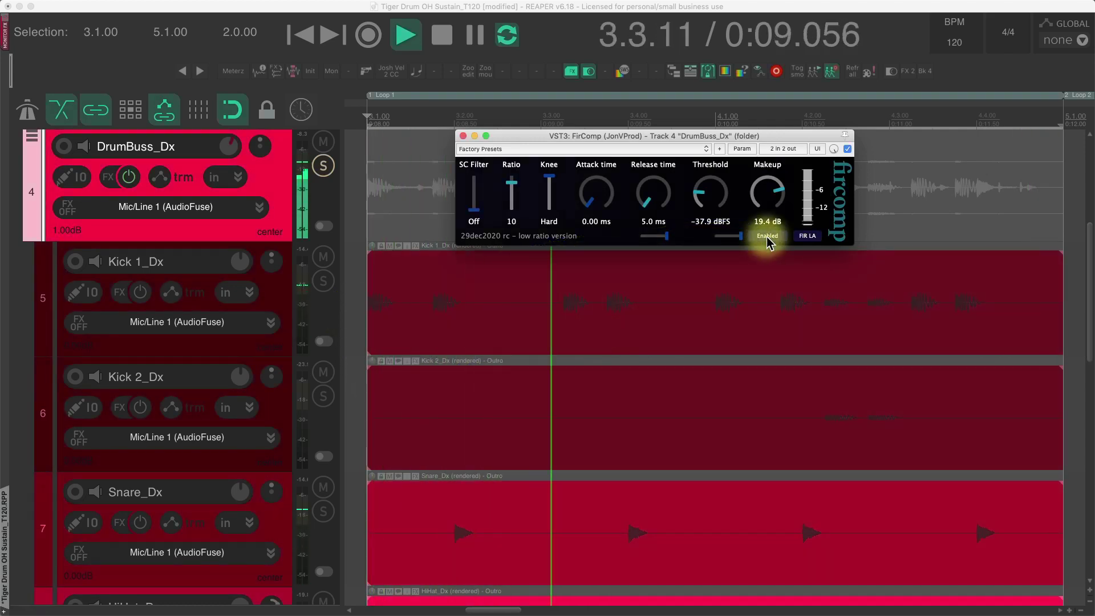
{"action": "mouse_move", "coordinate": [740, 238]}
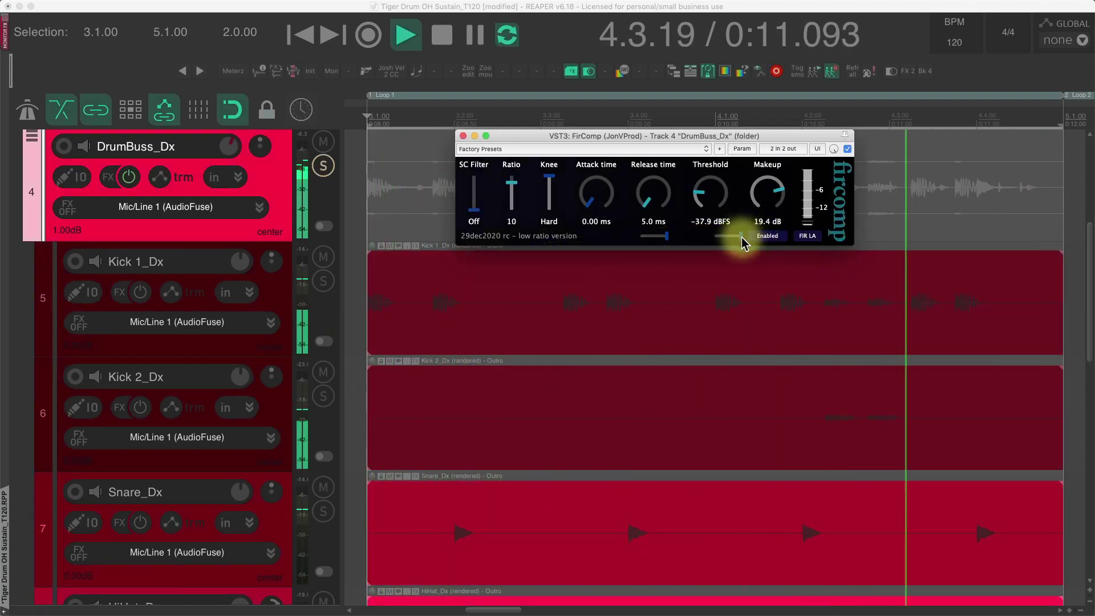
{"action": "left_click_drag", "start_coordinate": [742, 240], "coordinate": [718, 243]}
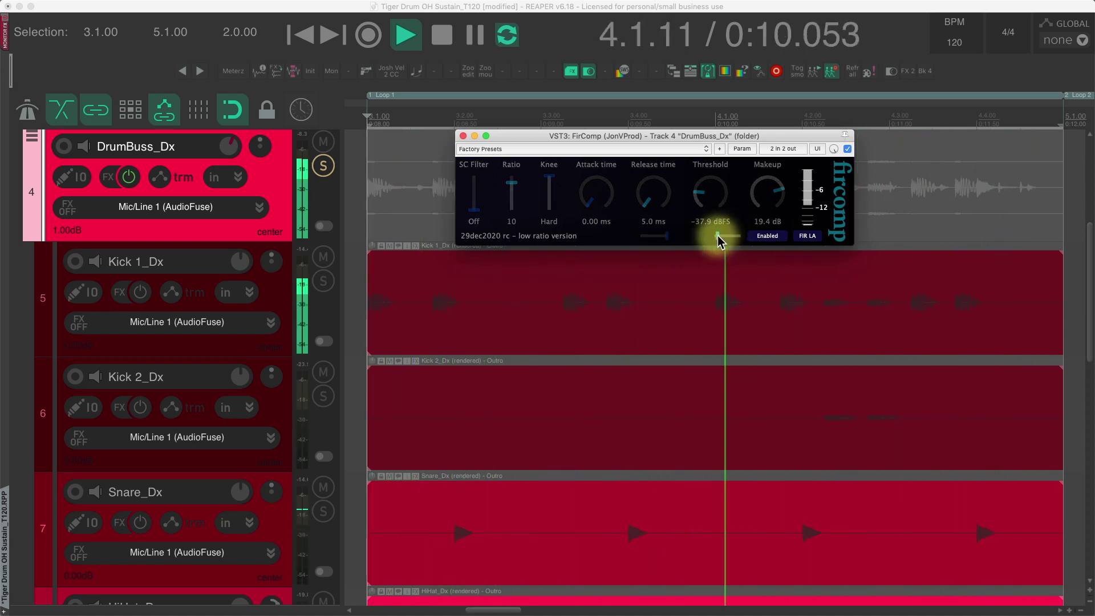
Step: Compare the blended parallel compression on the Tiger Drum OH Sustain drum bus with bypass, leave it enabled and stop playback
{"action": "left_click", "coordinate": [768, 237]}
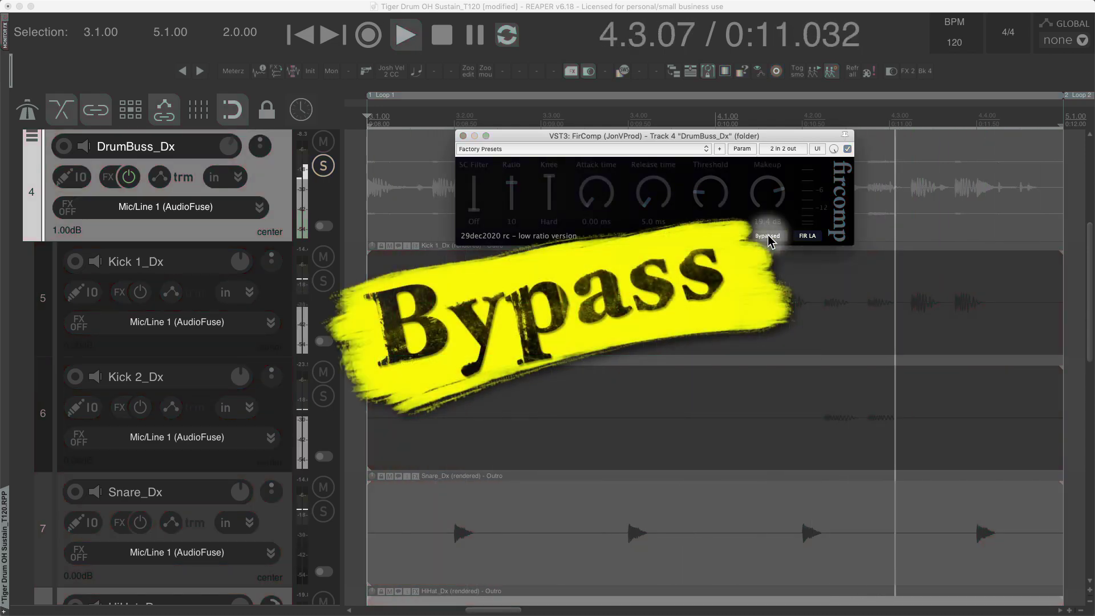
{"action": "left_click", "coordinate": [768, 237]}
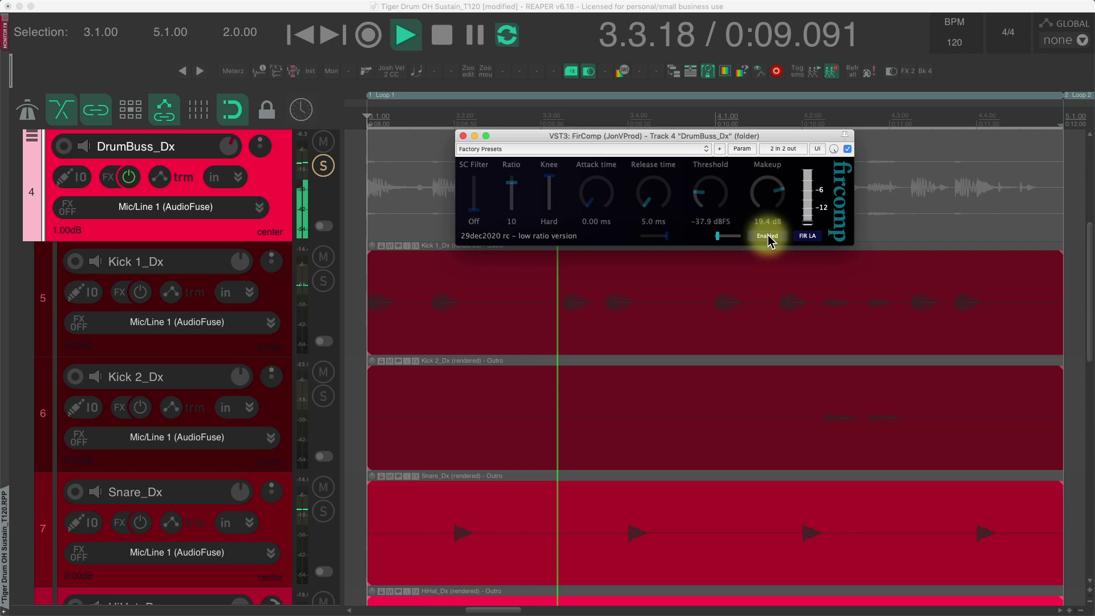
{"action": "left_click", "coordinate": [768, 237]}
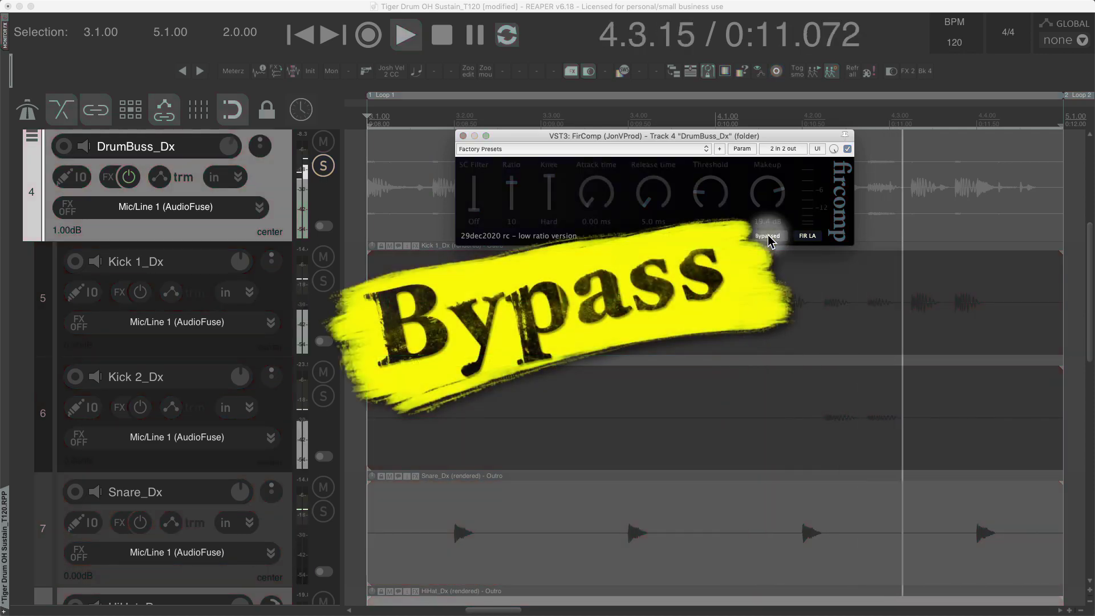
{"action": "left_click", "coordinate": [768, 237]}
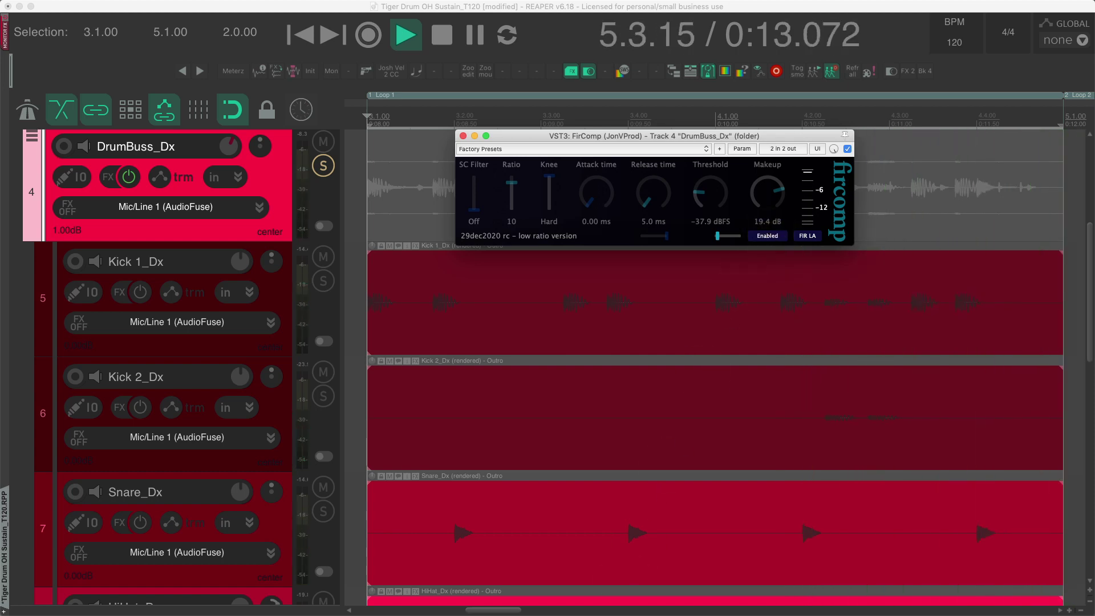
{"action": "key", "text": "space"}
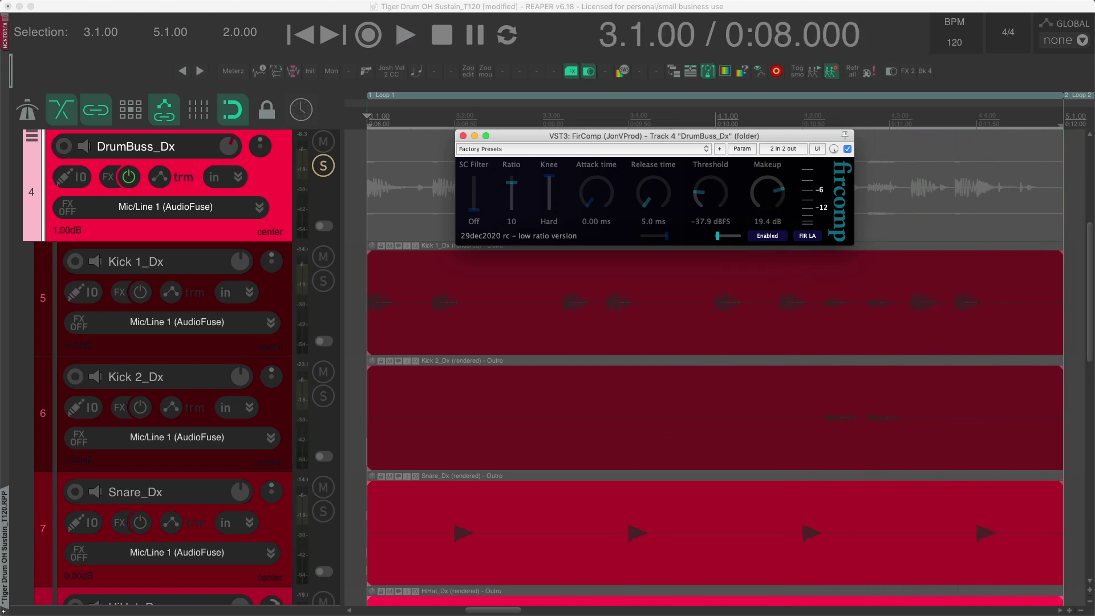